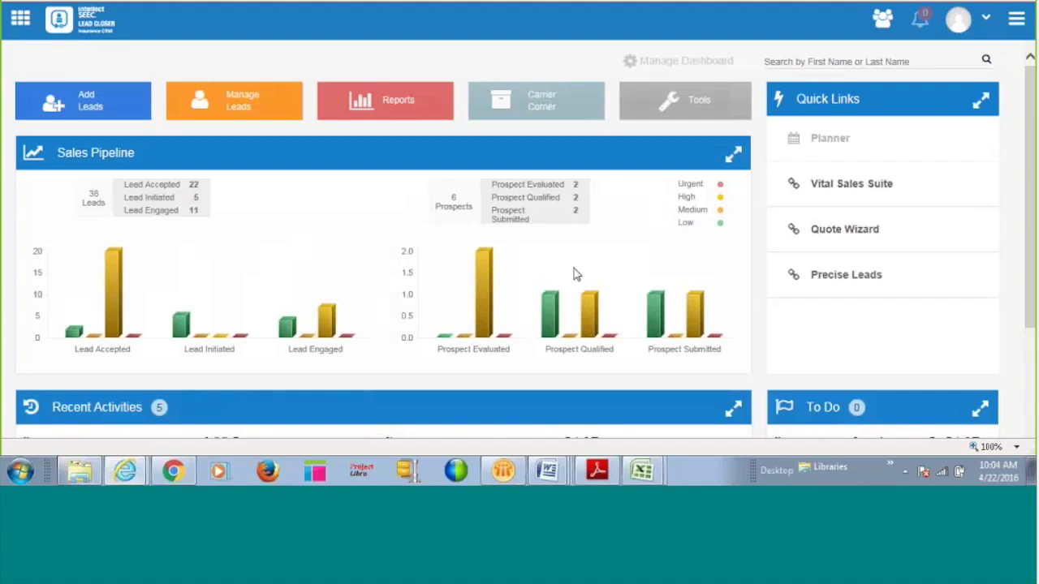
Open the APPS sidebar beside the Sales Pipeline dashboard.
click(20, 21)
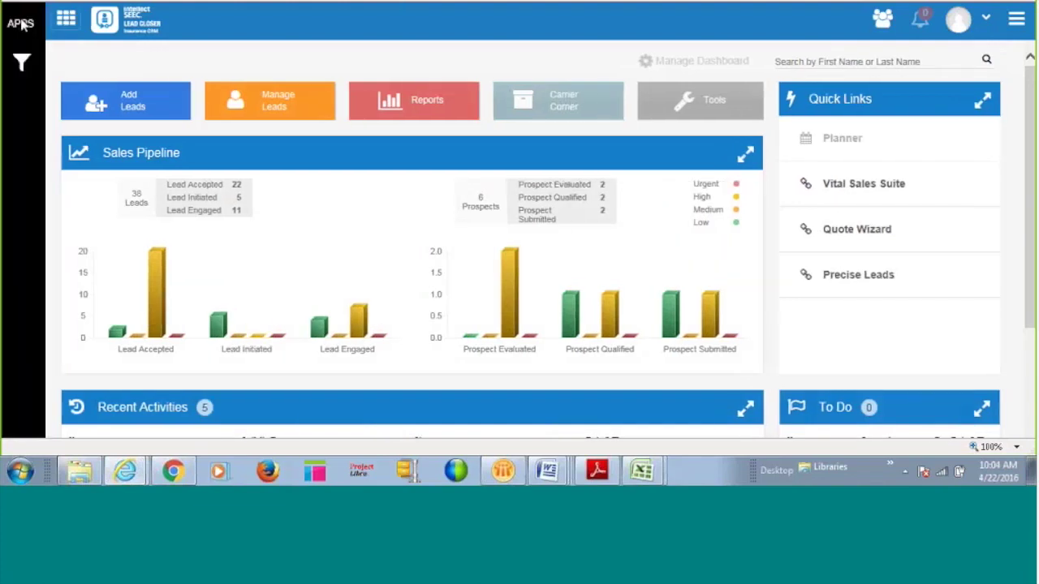
Collapse the APPS sidebar so the Sales Pipeline dashboard spans the full width.
click(68, 19)
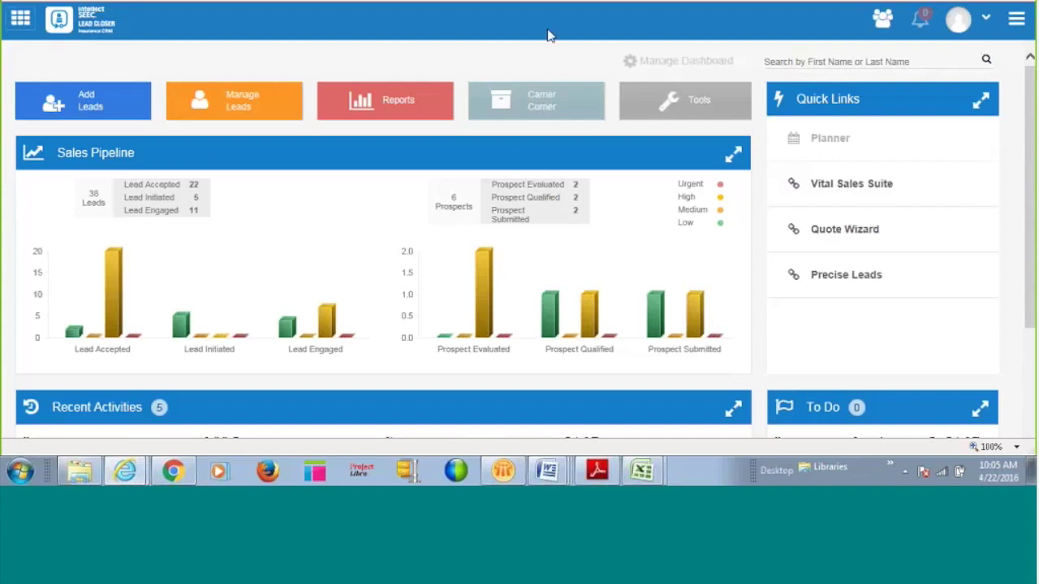
click(983, 20)
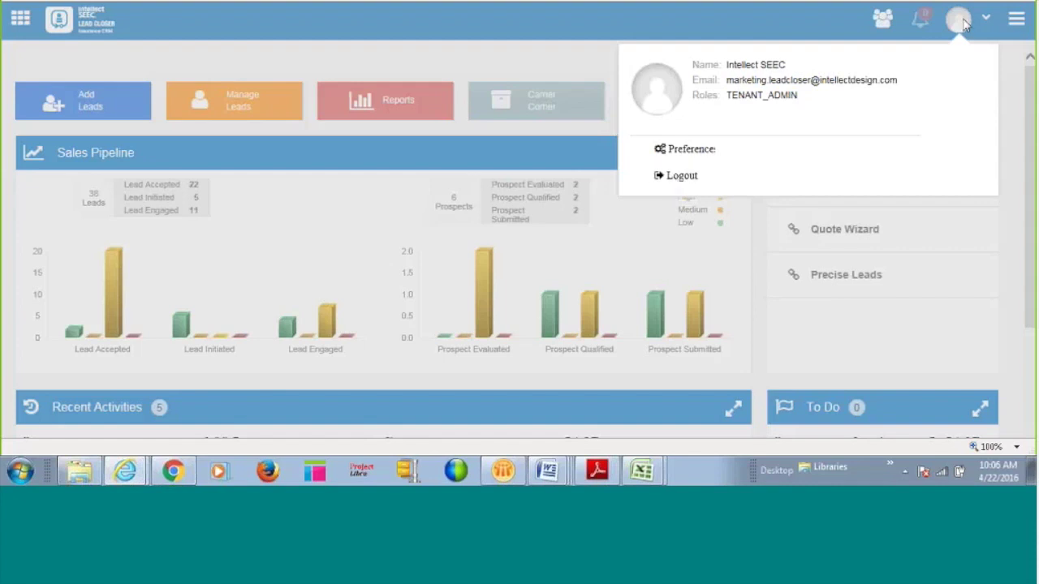
click(693, 31)
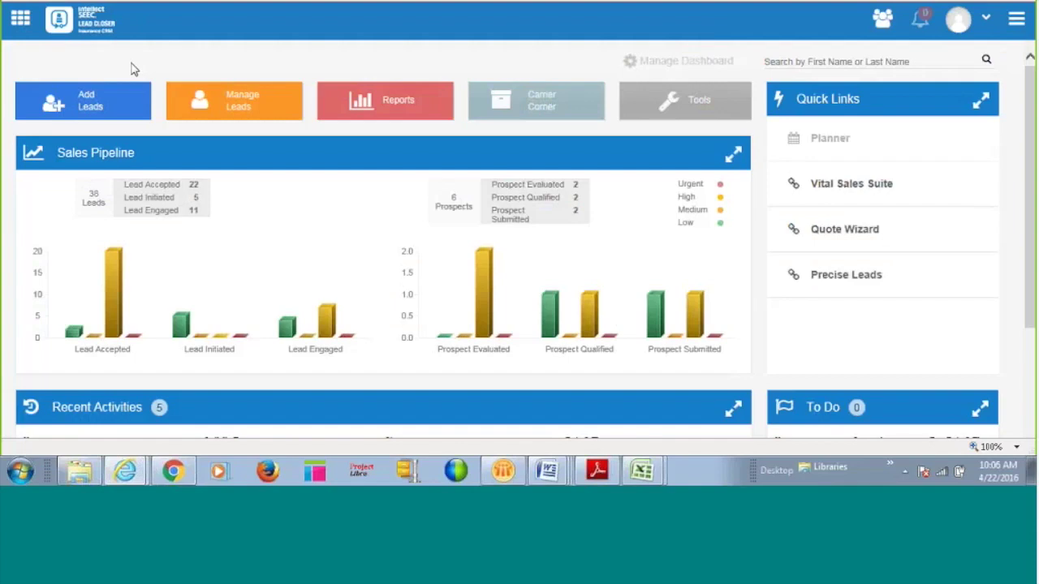
click(93, 107)
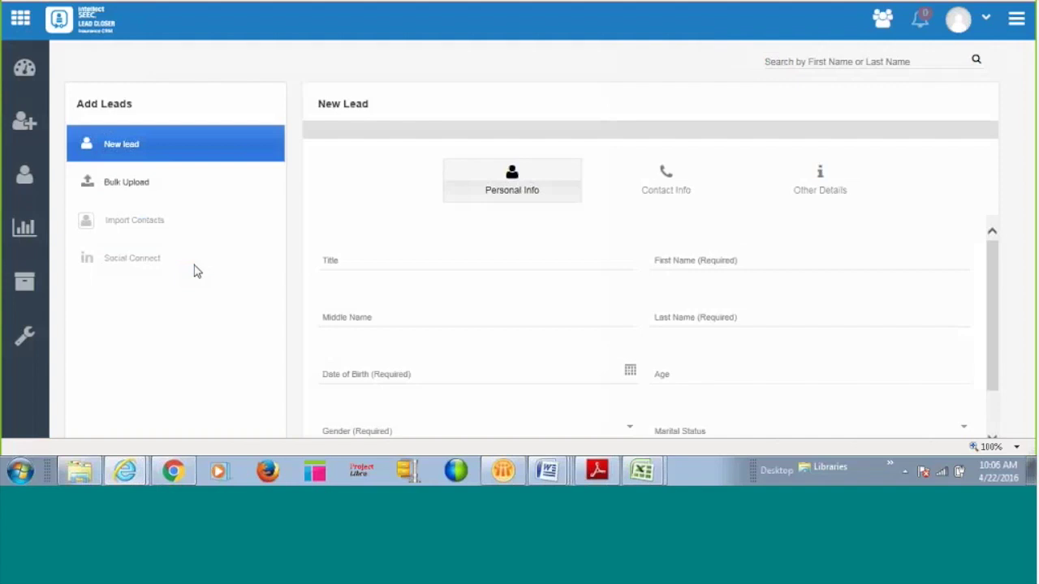
Enter the new lead's title, first, middle and last names, and birth date 01/01/1970.
click(381, 260)
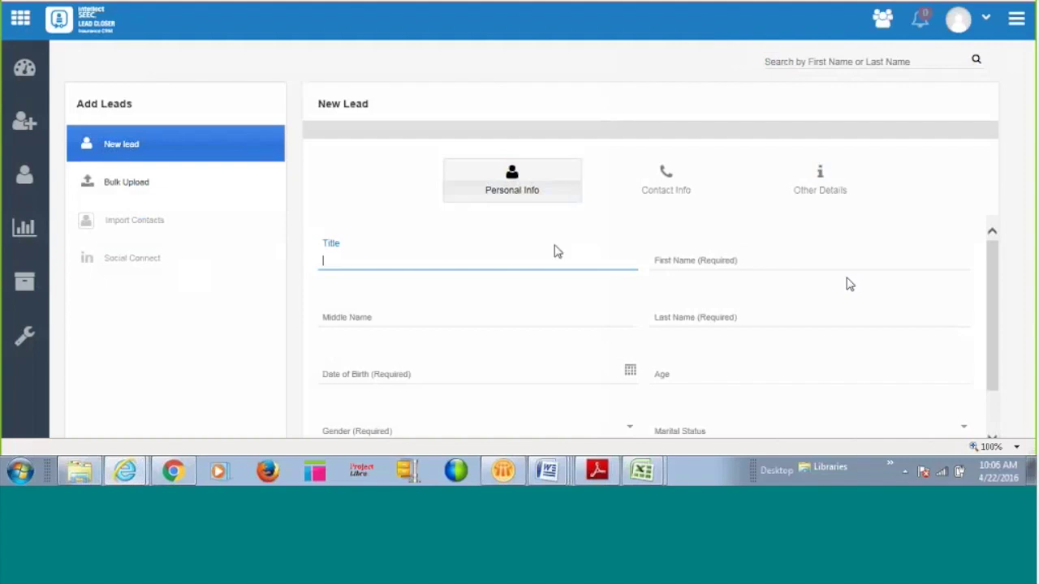
key(Tab)
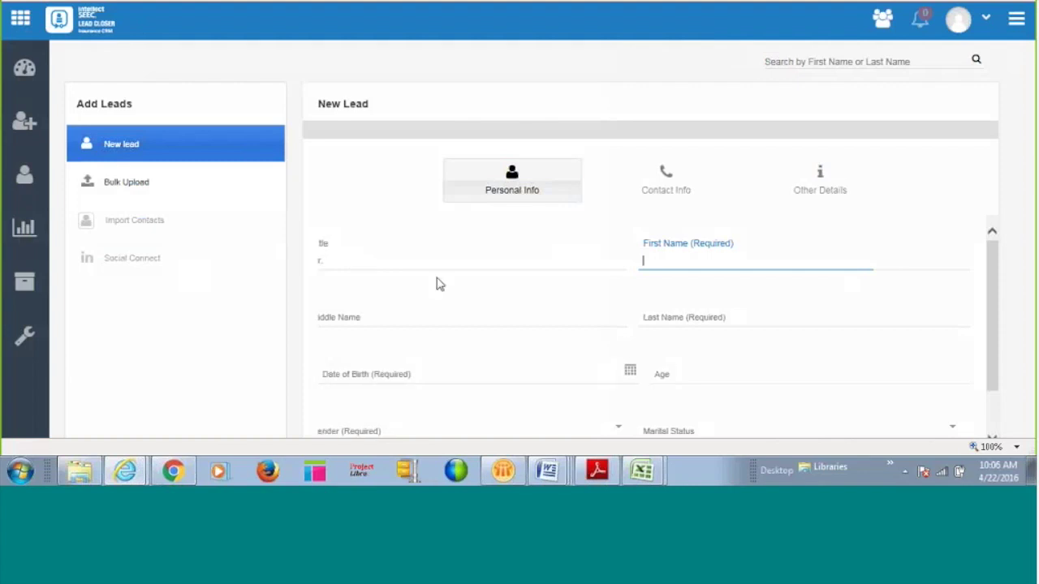
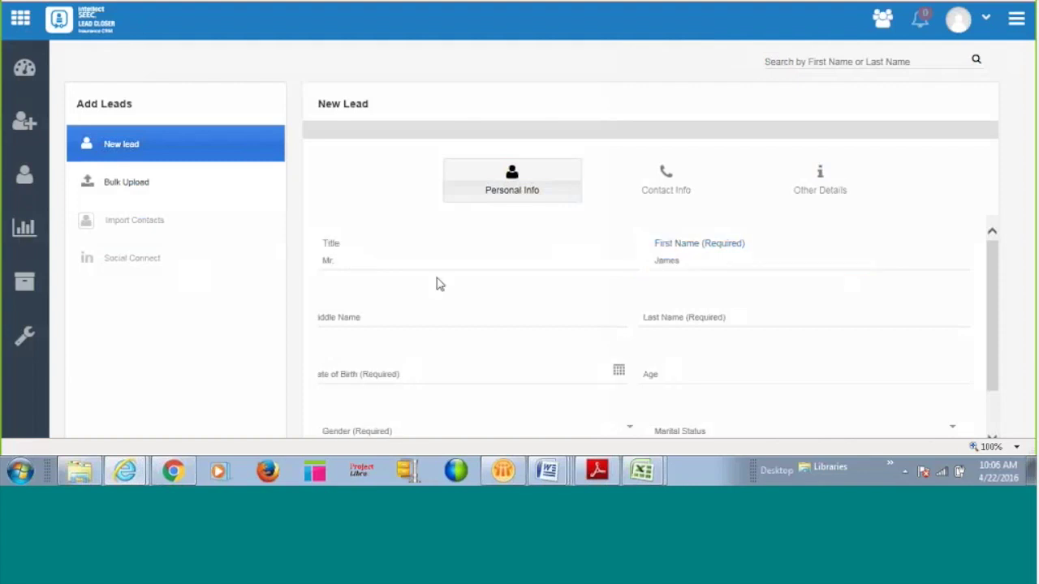
key(Tab)
key(Tab)
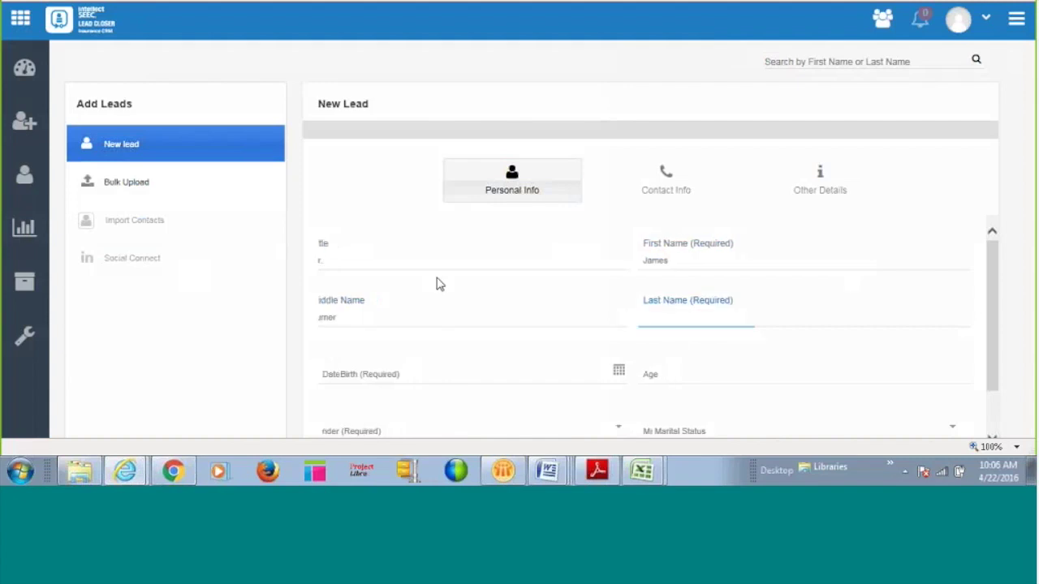
key(Tab)
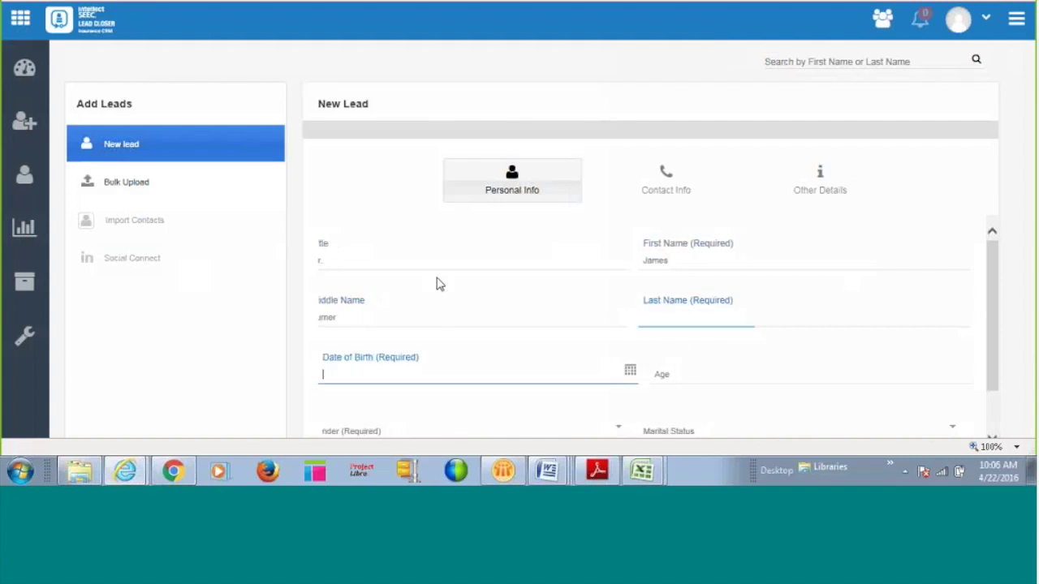
text(01011970)
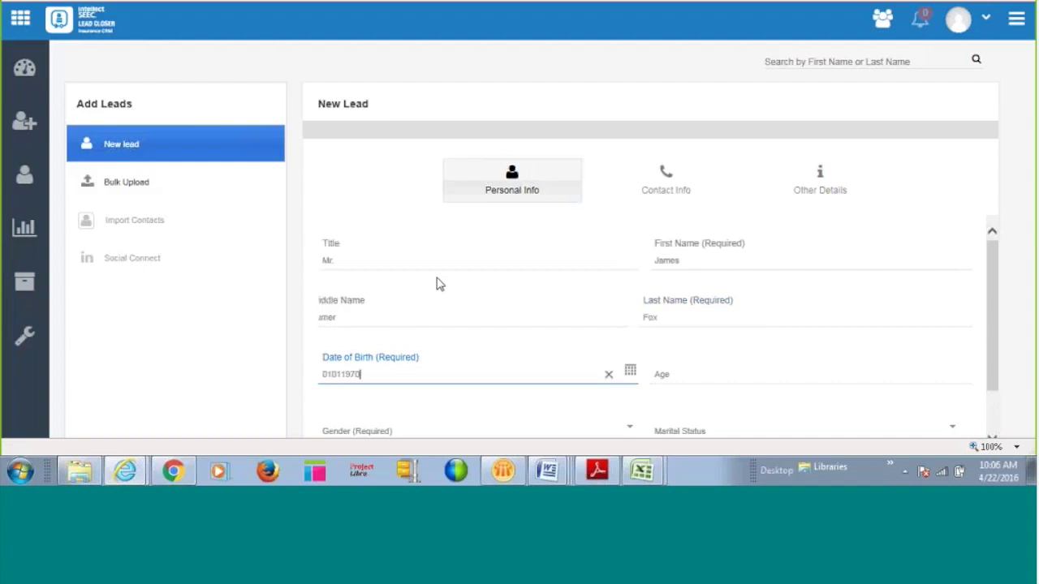
key(Tab)
Set the lead's gender to Male and marital status to Married.
scroll(462, 304, down, 1)
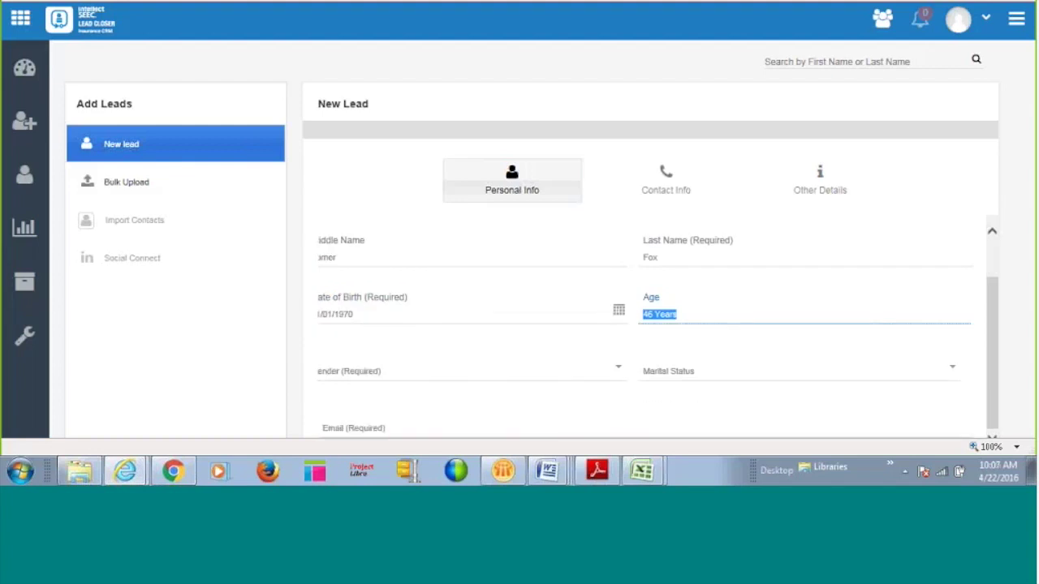
click(493, 394)
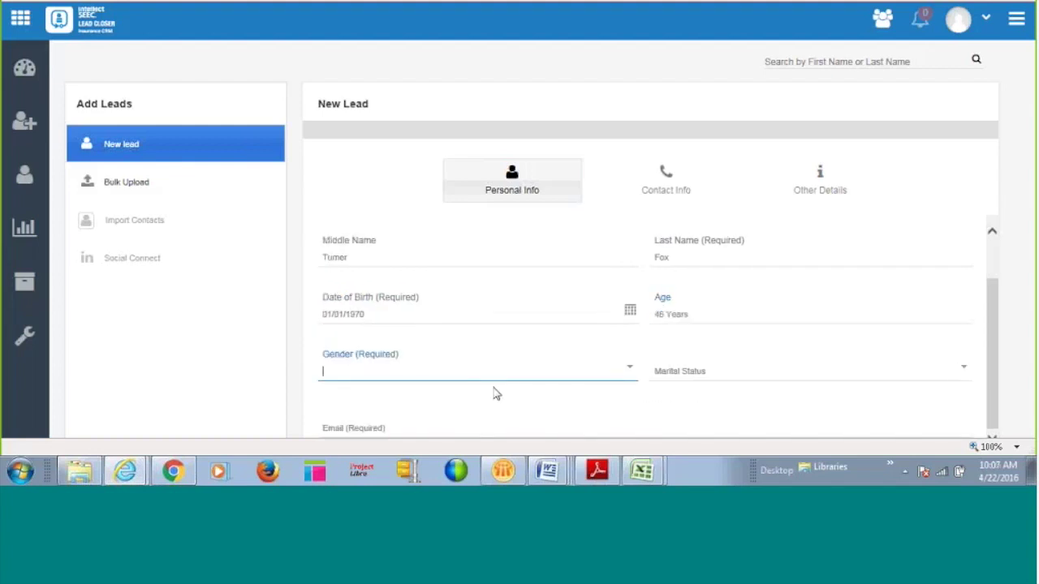
text(m)
key(Tab)
text(m)
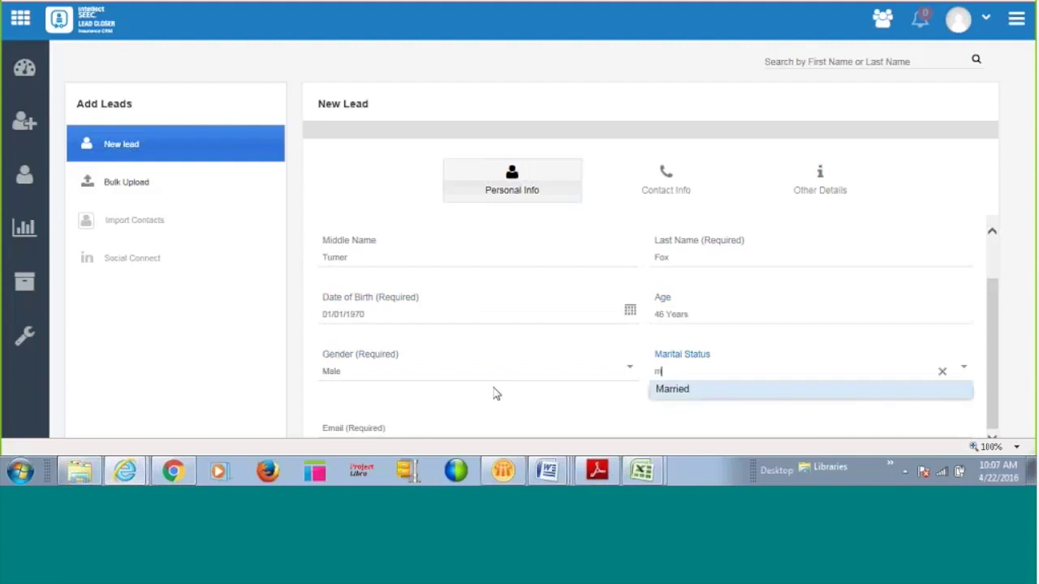
key(Tab)
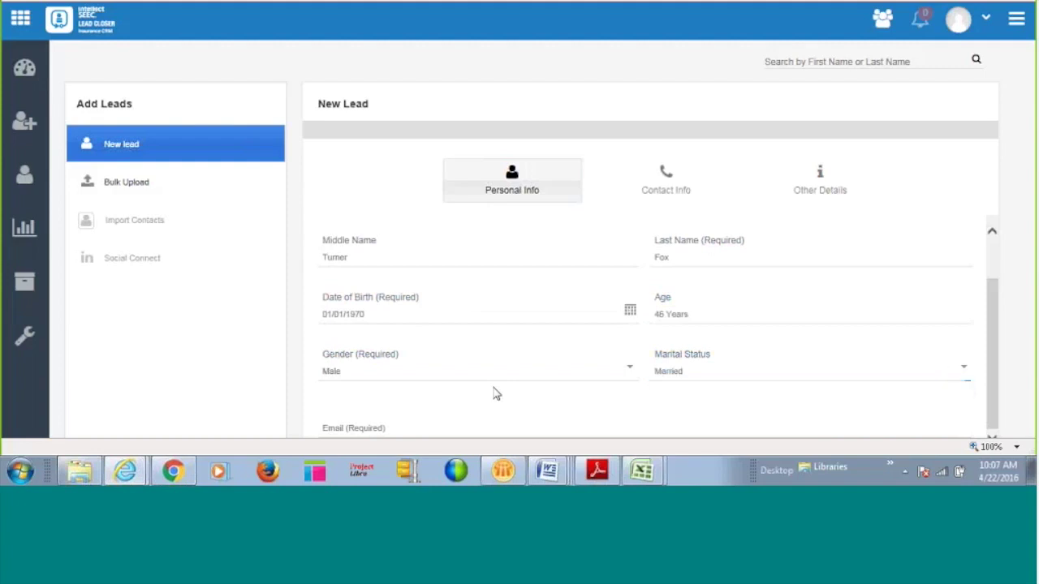
Fill in the lead's email address, correcting a typo, then switch to Bulk Upload.
key(Tab)
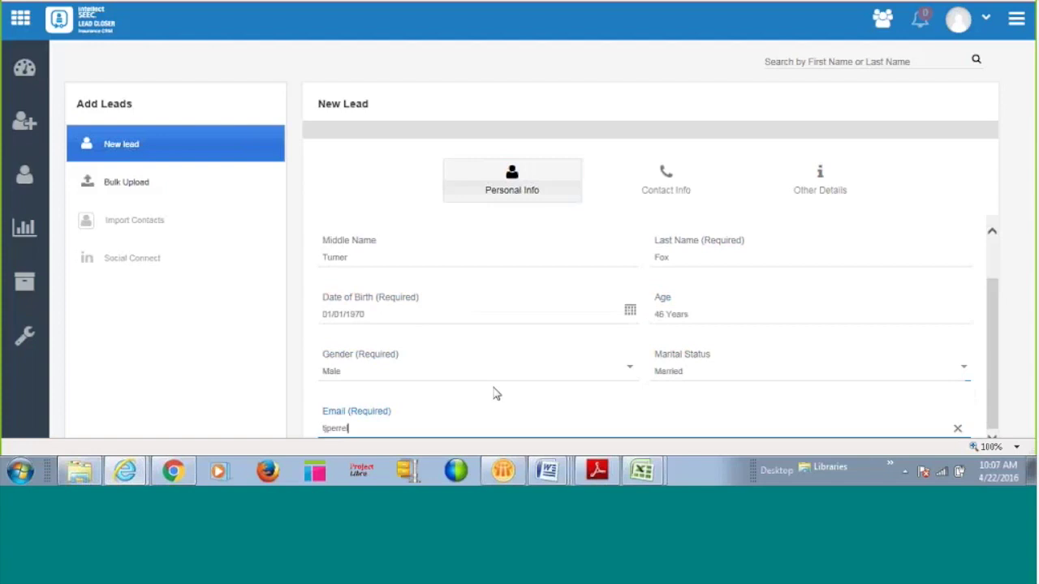
key(ctrl+a)
key(BackSpace)
click(497, 393)
scroll(495, 389, down, 1)
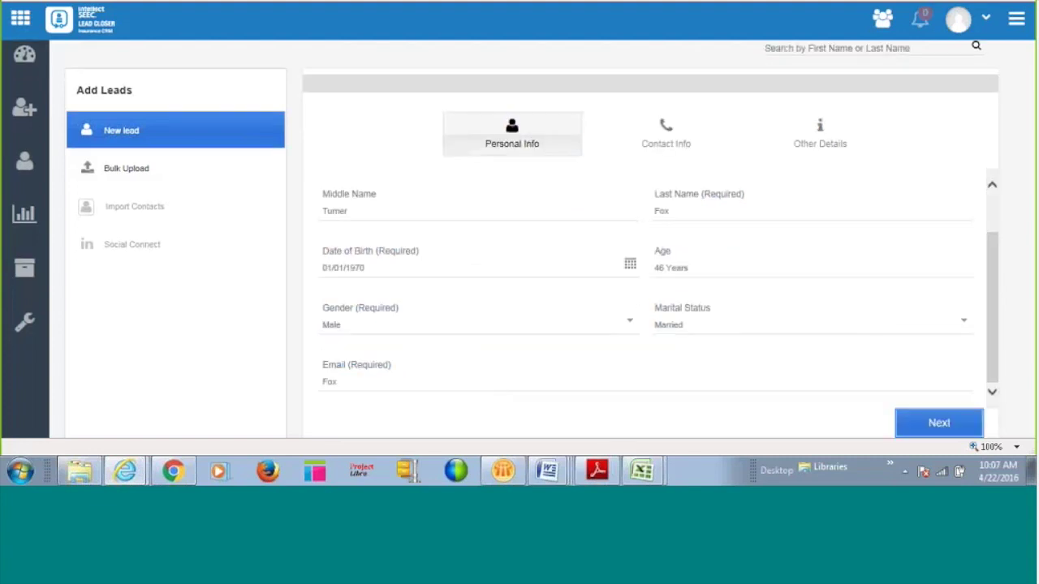
scroll(942, 425, up, 1)
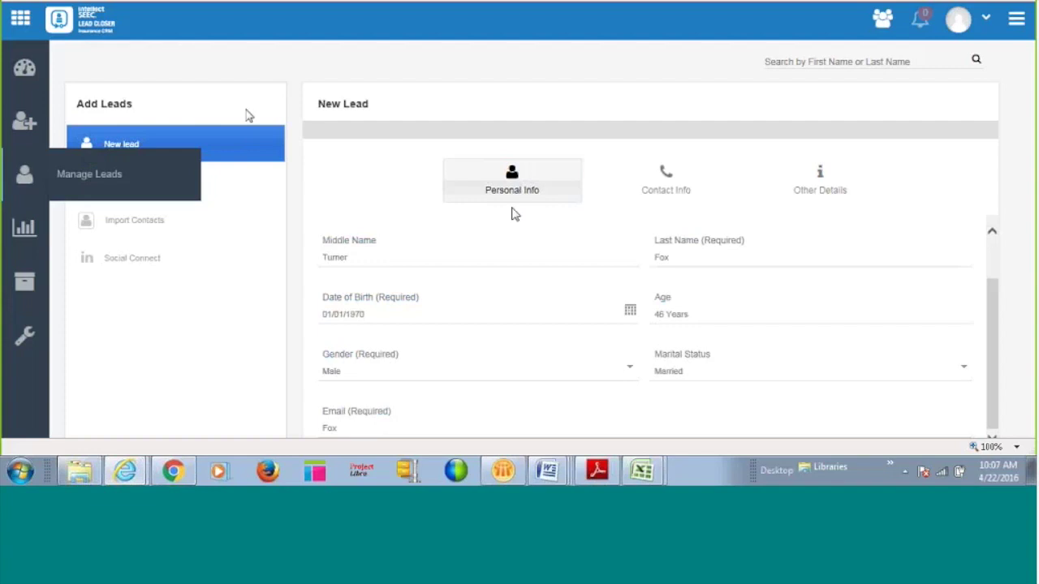
click(230, 188)
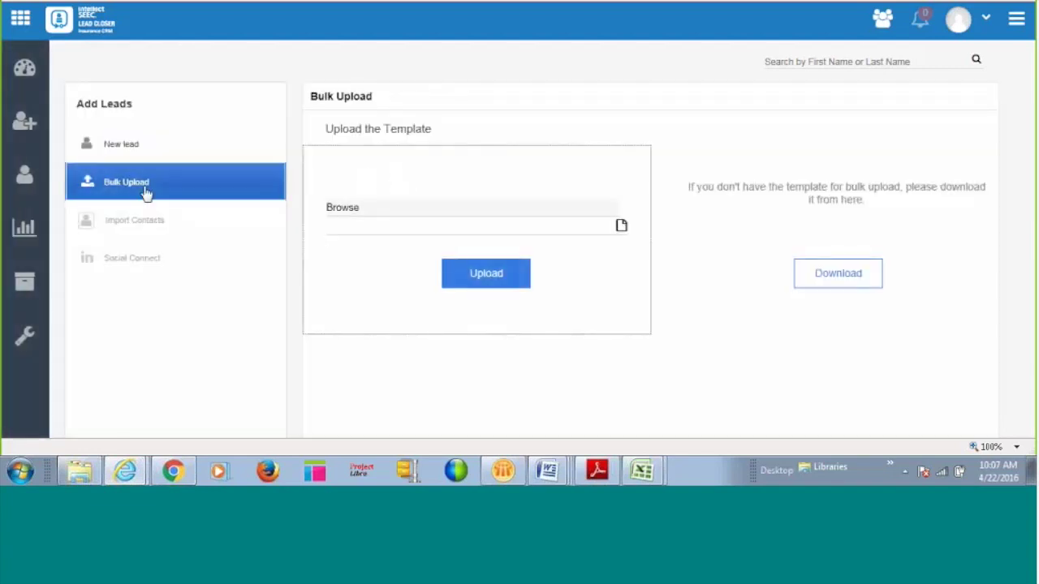
Upload TestFile_Webinar_Sample_43Rows from the Desktop as a bulk leads file.
click(621, 225)
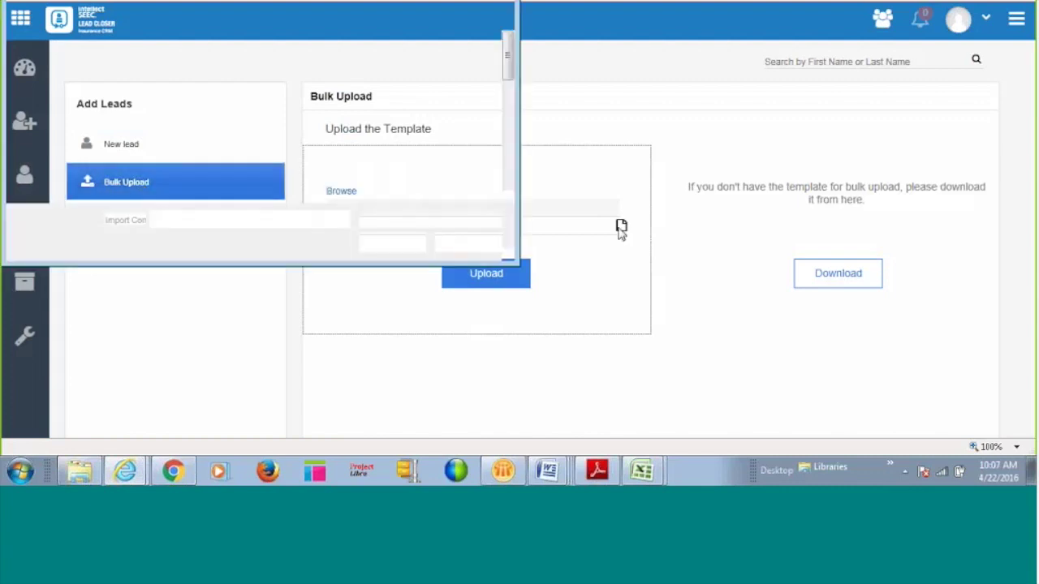
click(60, 38)
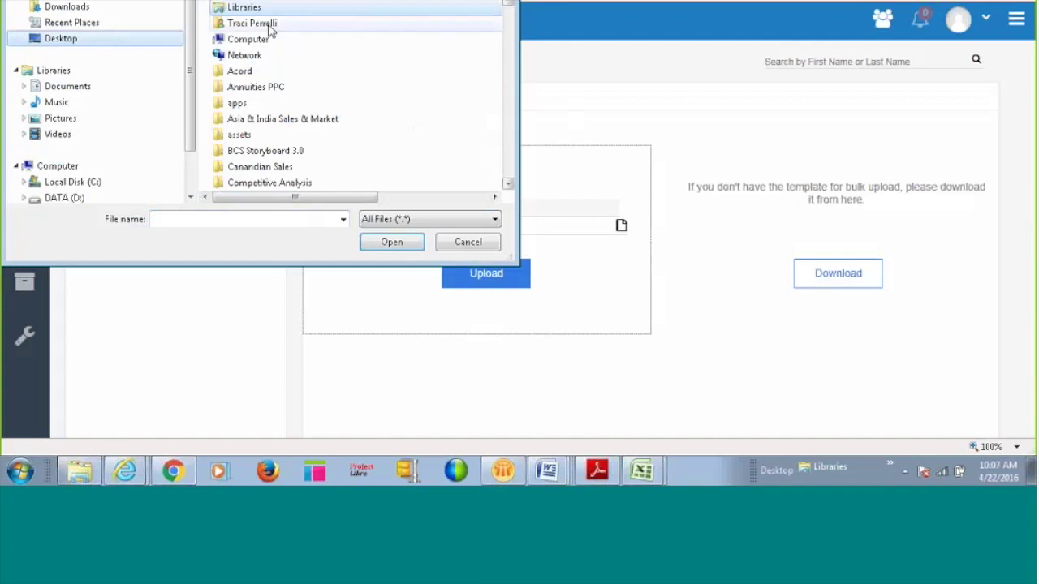
drag(513, 6, 512, 74)
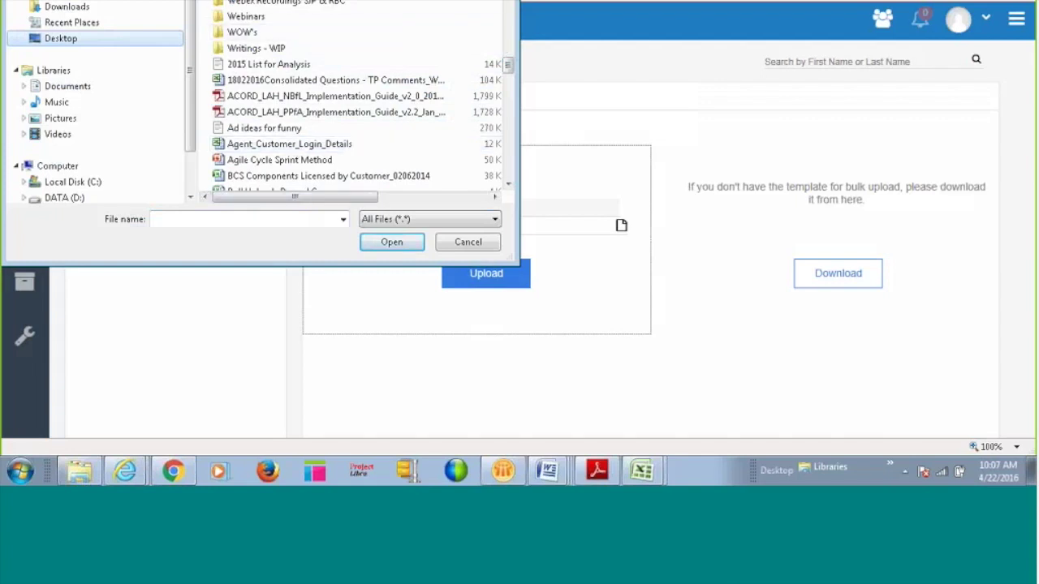
drag(319, 197, 445, 209)
click(459, 3)
drag(508, 170, 529, 4)
double_click(312, 8)
click(482, 282)
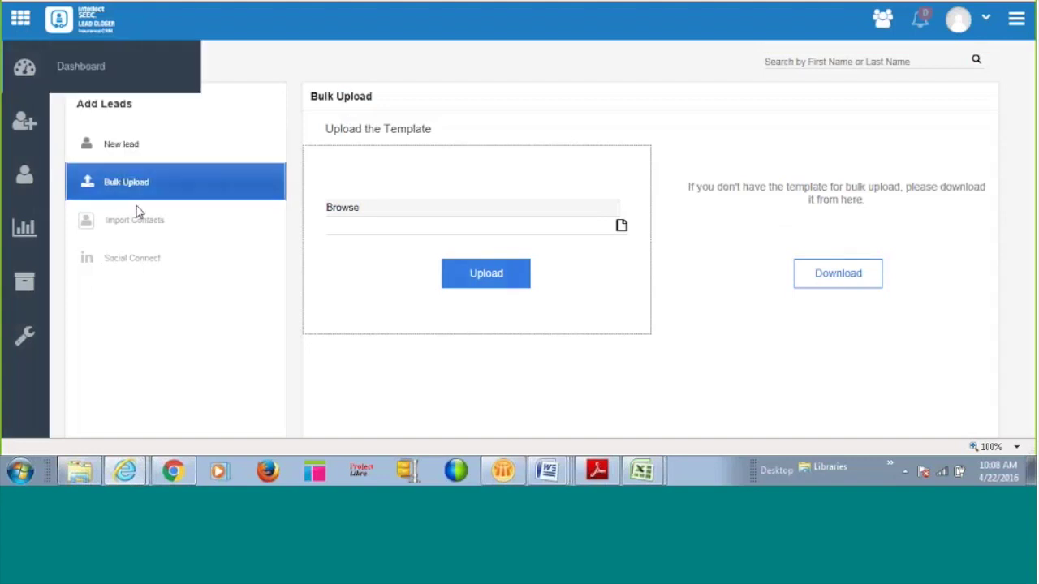
Return to the dashboard and open the Lead Accepted leads from the Sales Pipeline chart.
click(82, 86)
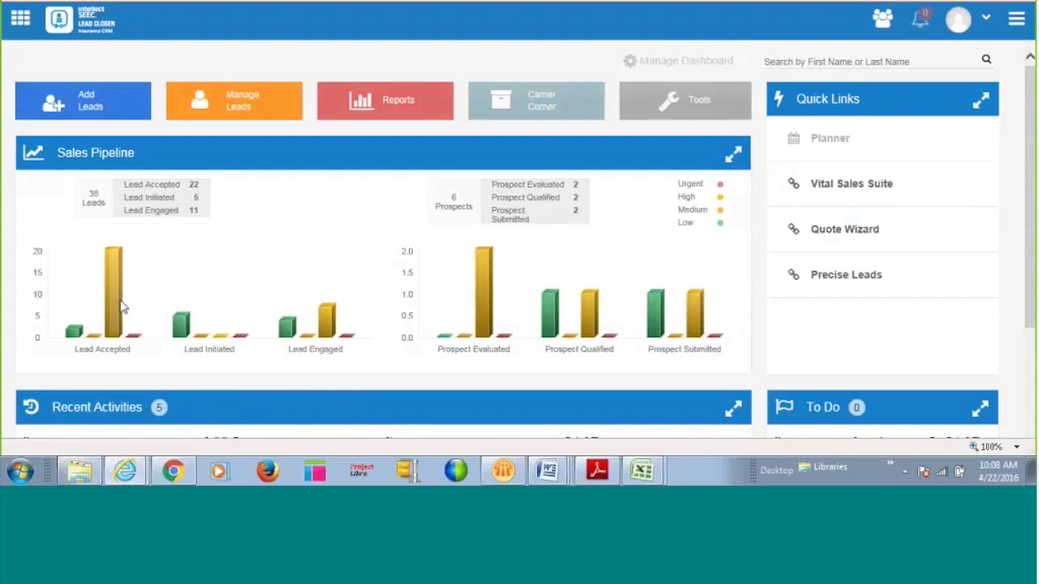
click(121, 306)
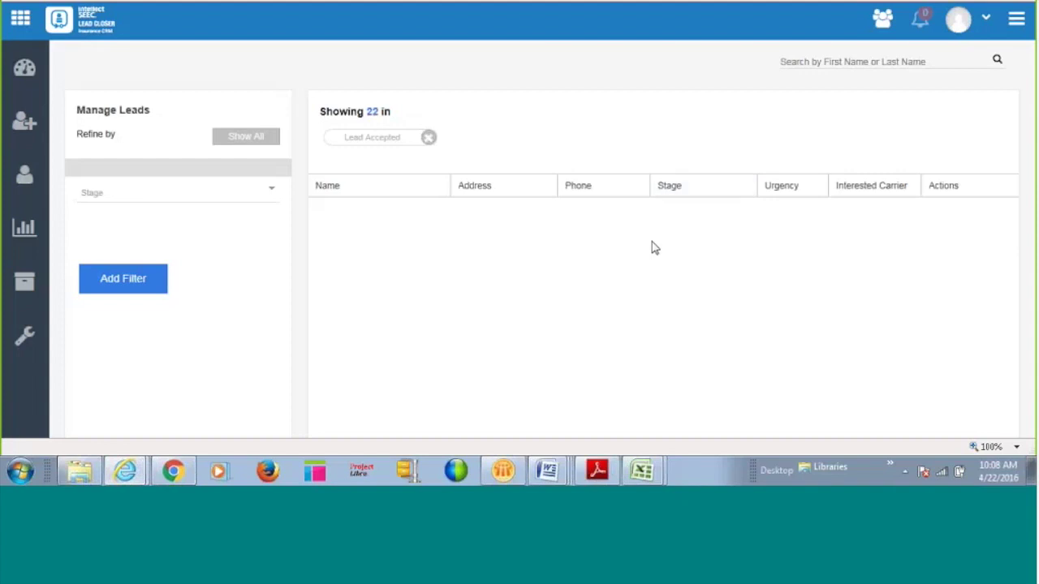
Clear the filter, re-filter Manage Leads to the 22 Lead Accepted leads, and select the first.
click(239, 138)
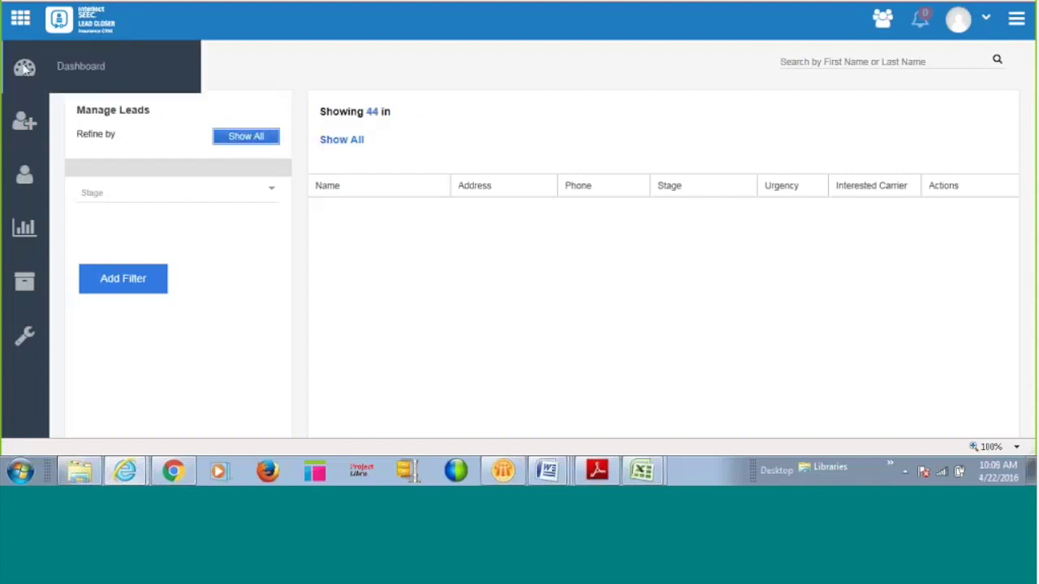
click(25, 67)
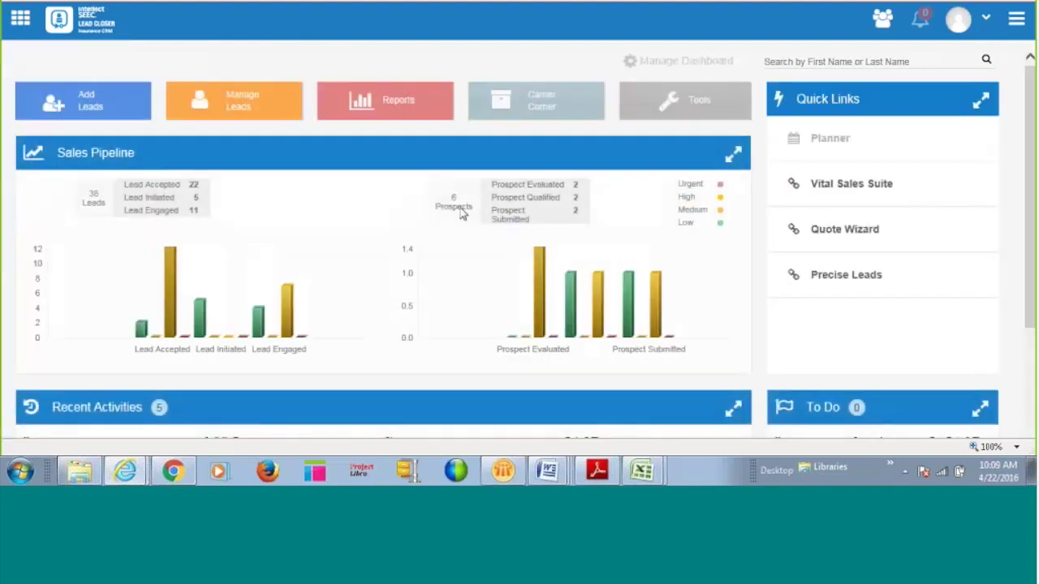
click(92, 339)
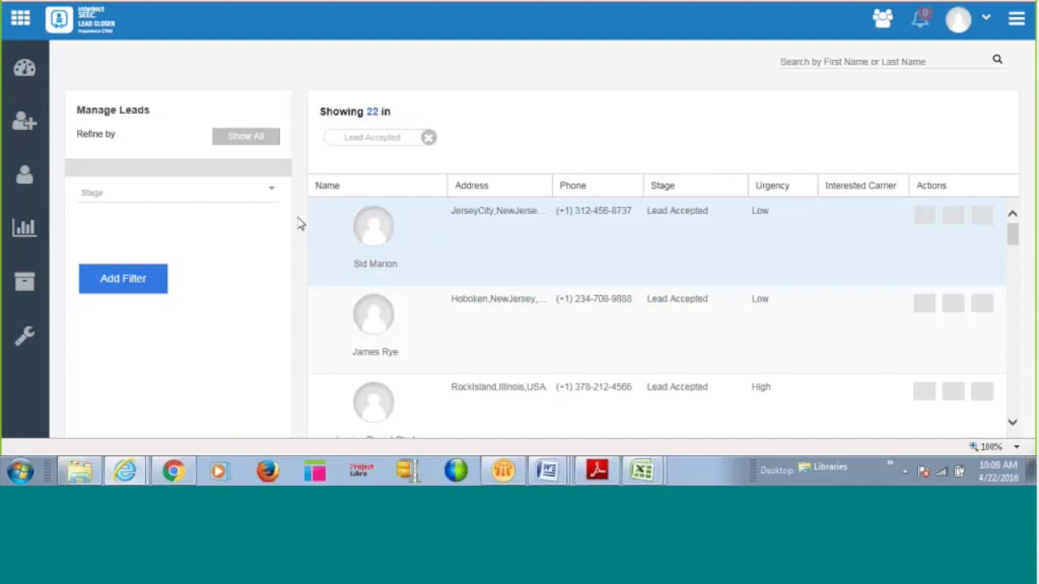
scroll(800, 248, down, 3)
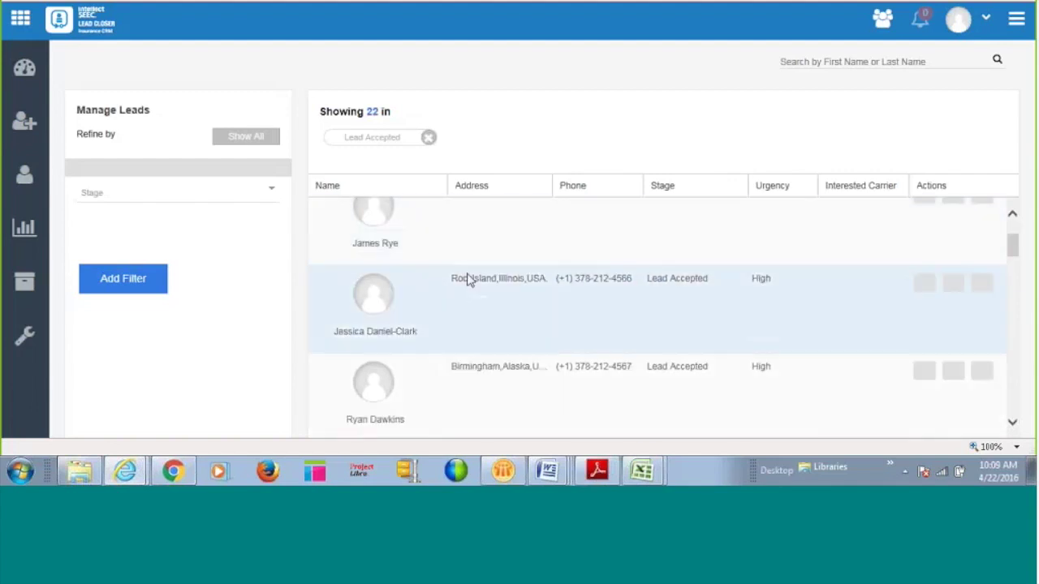
scroll(717, 304, up, 1)
scroll(717, 305, up, 1)
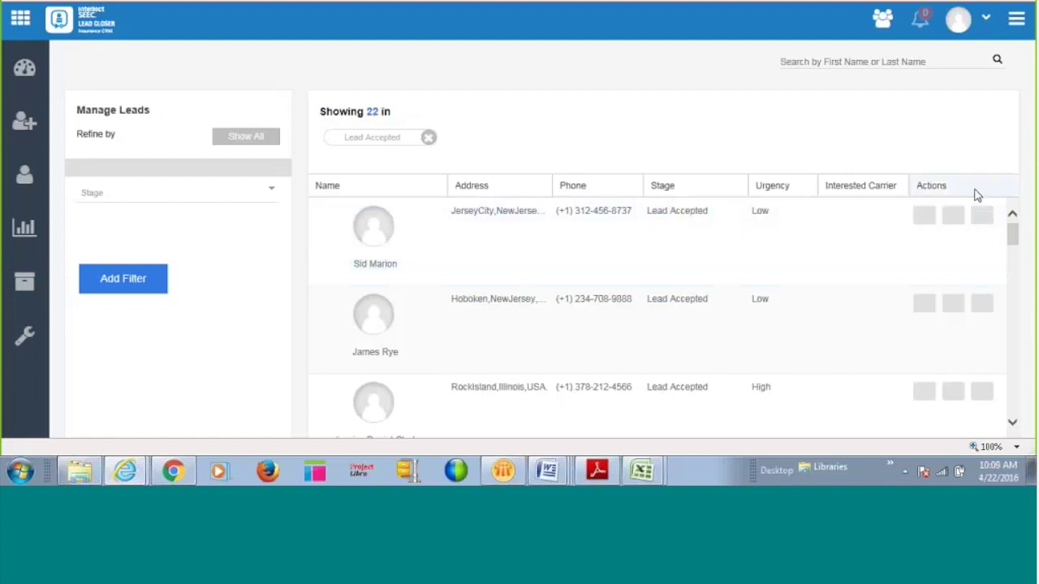
click(382, 255)
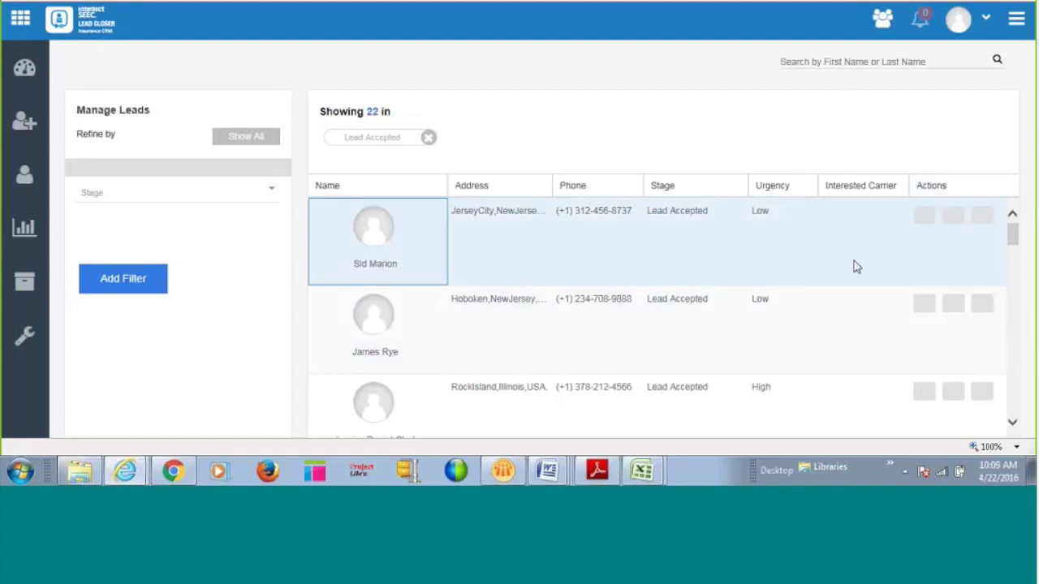
Open the first lead's record and review its Contact Info, Other Details and Activity sections.
double_click(489, 250)
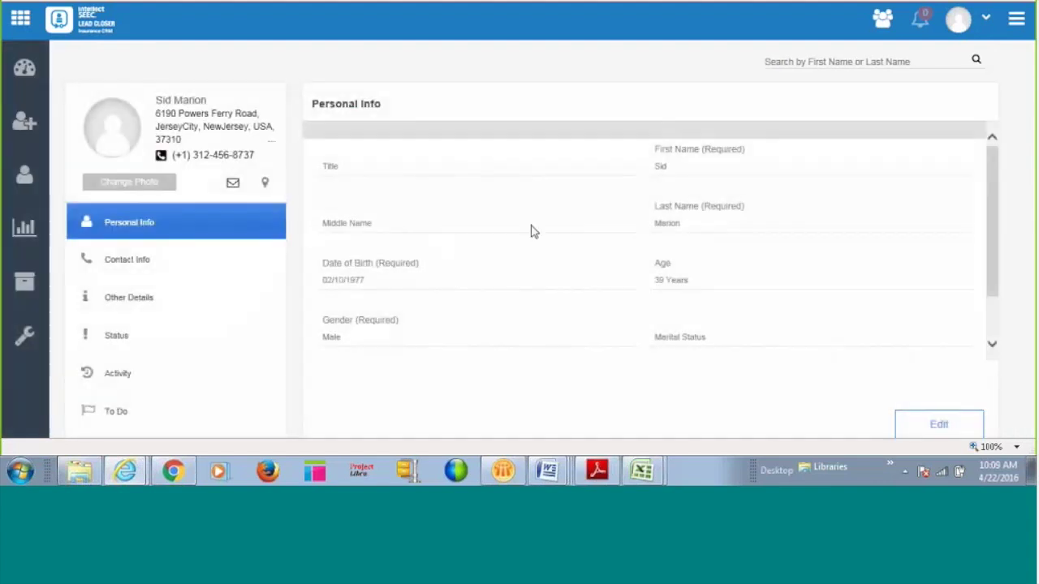
scroll(531, 232, down, 1)
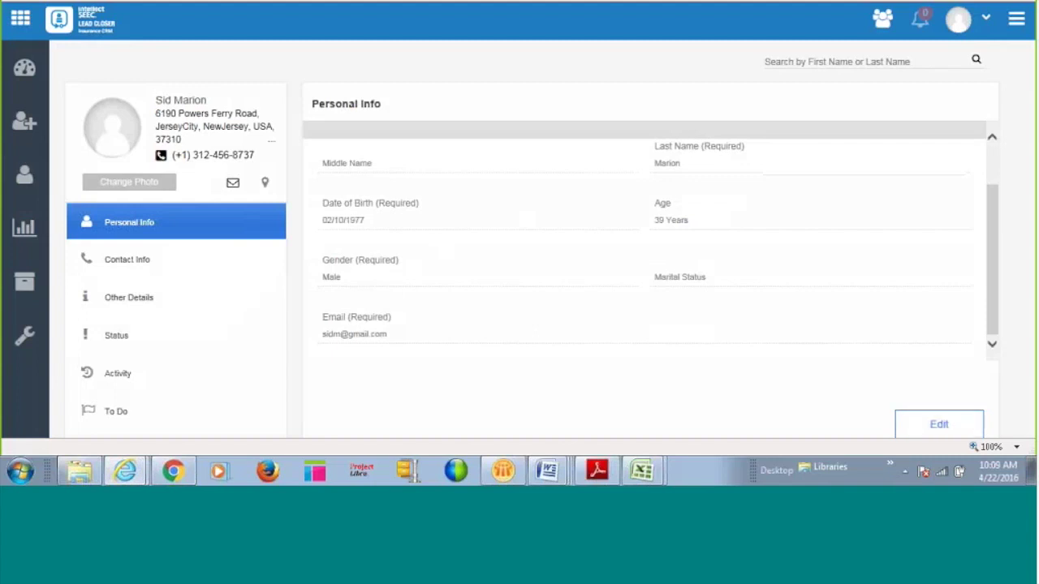
click(211, 268)
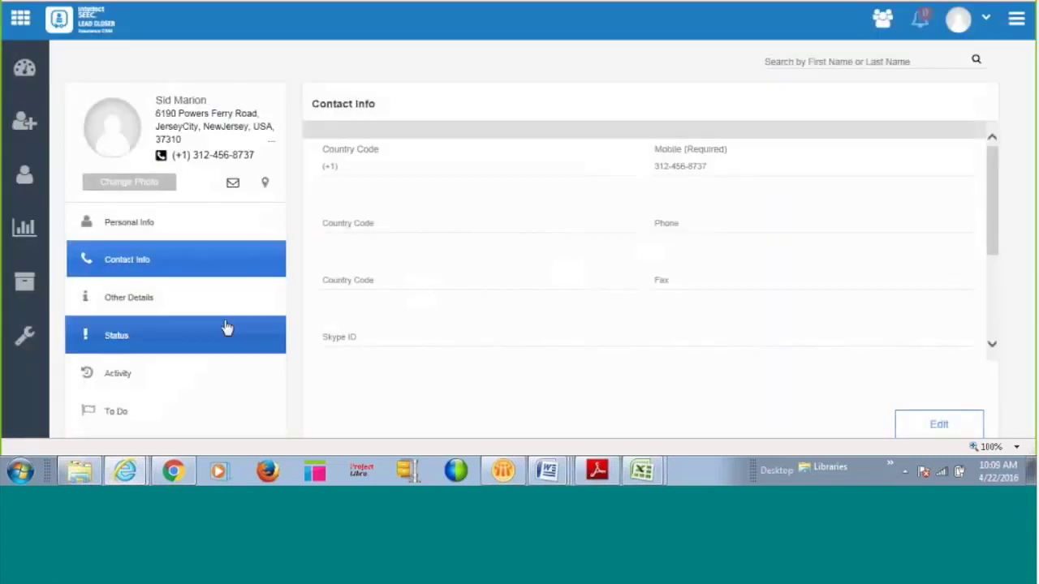
click(148, 301)
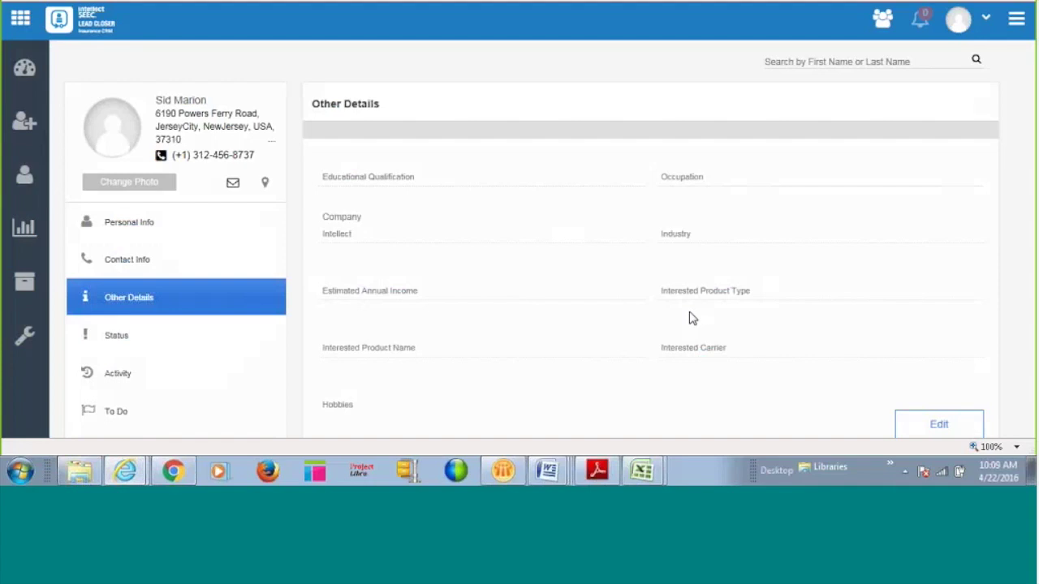
click(176, 373)
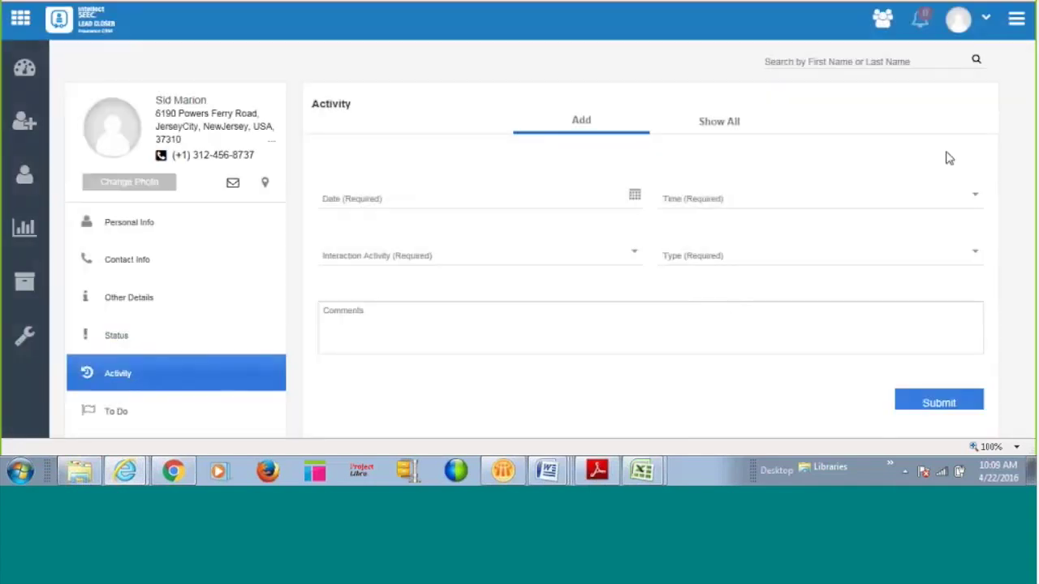
Pick 04/22/2016 in the calendar and 01:45 from the time list for the activity.
click(637, 203)
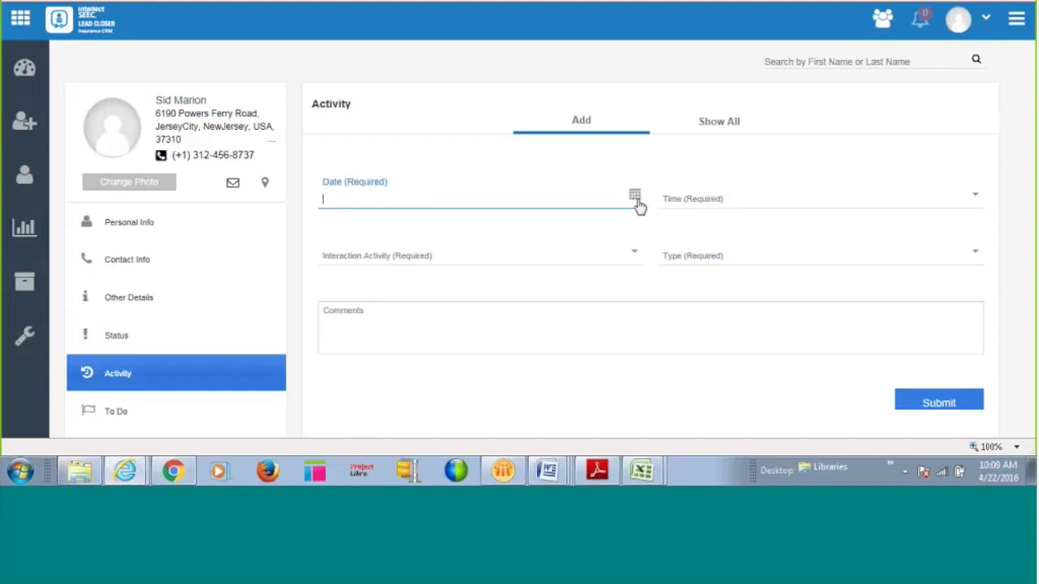
click(638, 202)
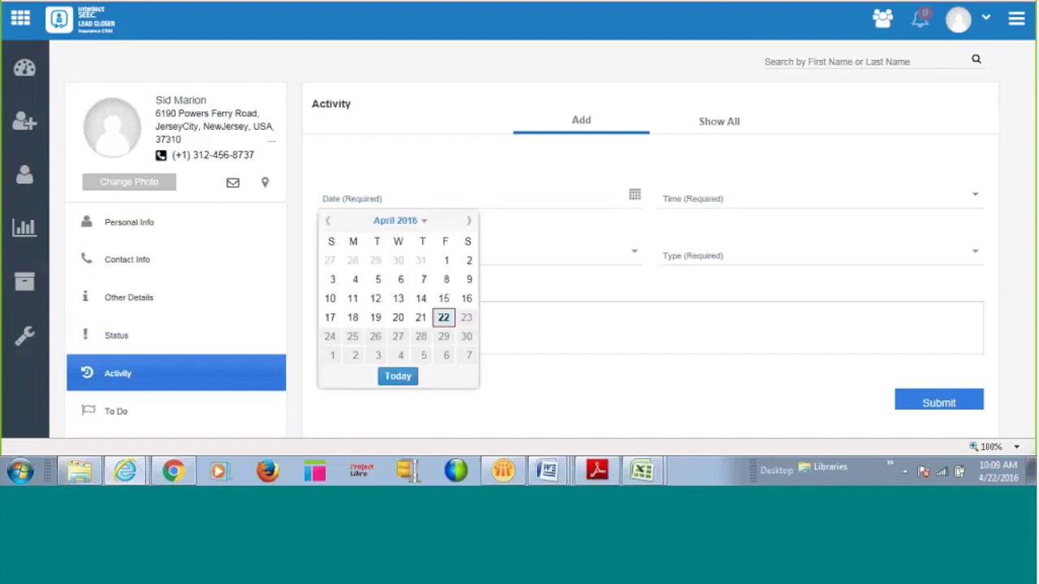
click(599, 259)
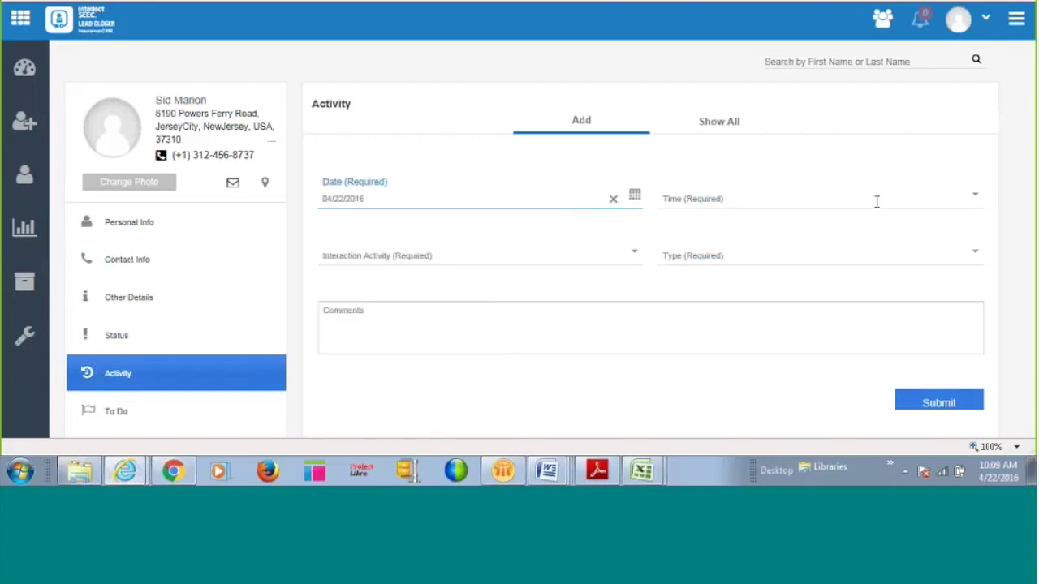
click(974, 197)
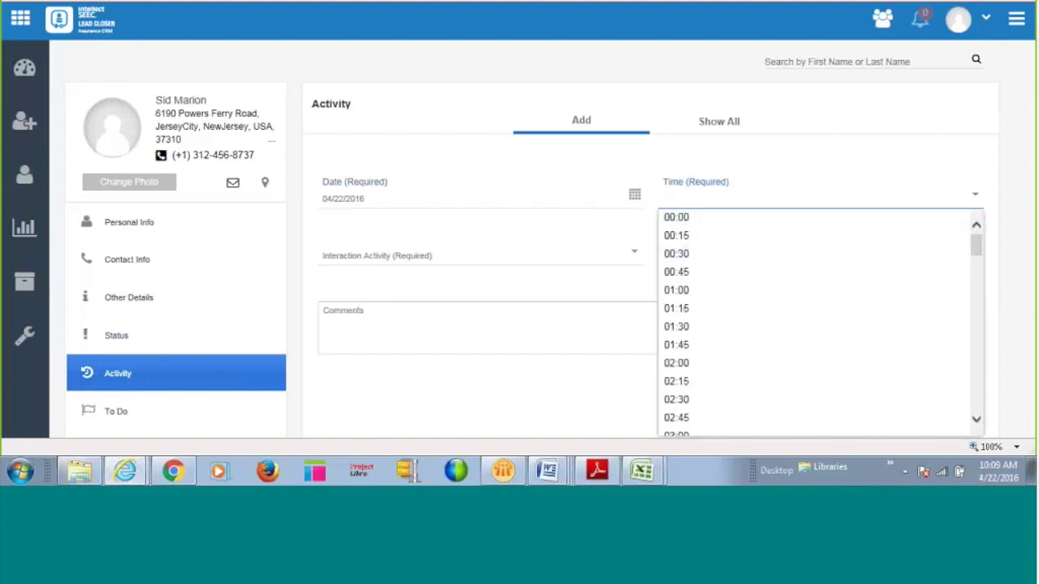
click(676, 345)
click(629, 260)
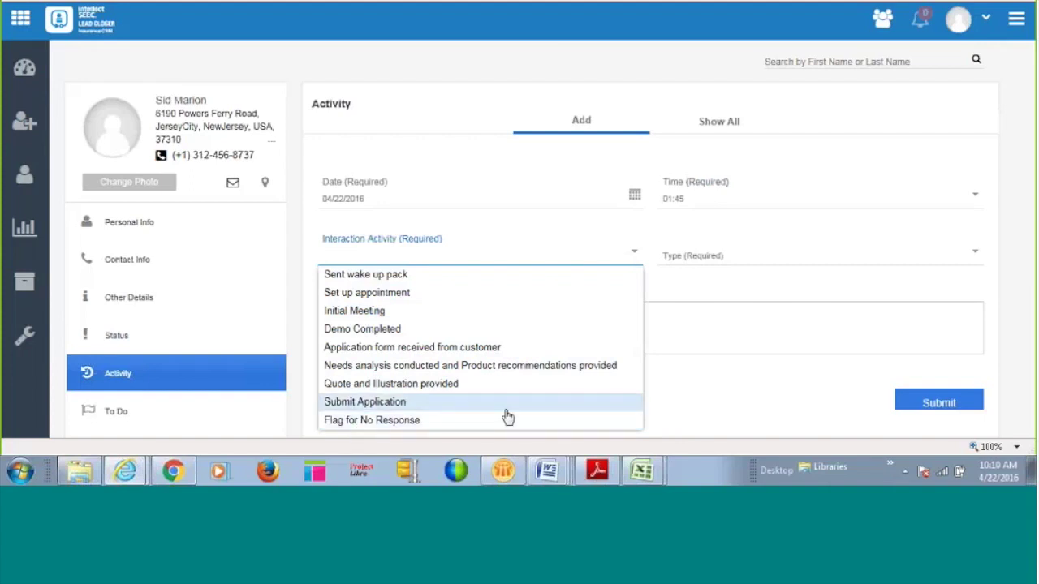
Submit the activity with Interaction Activity left blank, triggering the mandatory-field error.
click(978, 255)
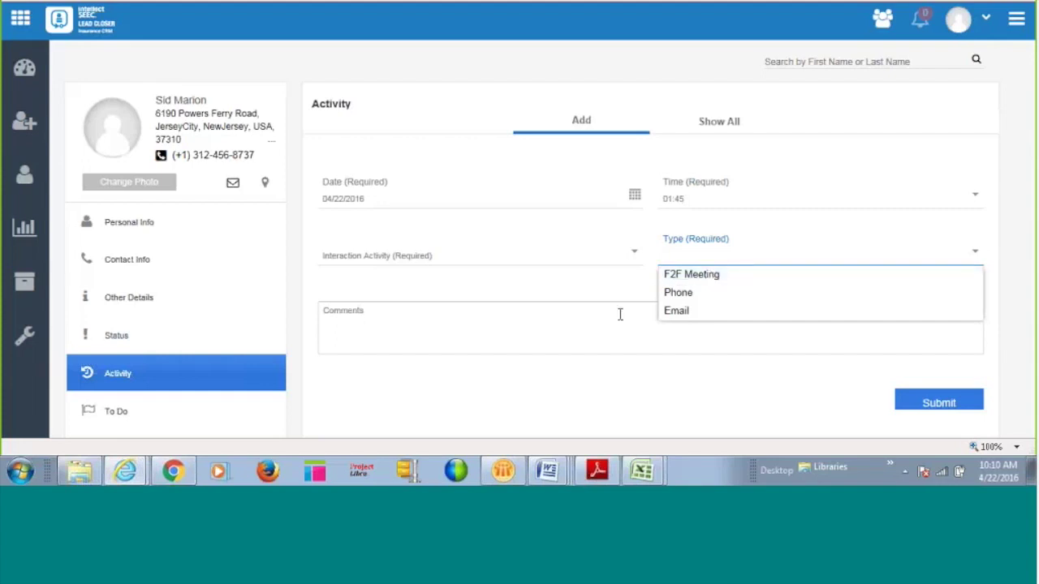
click(458, 325)
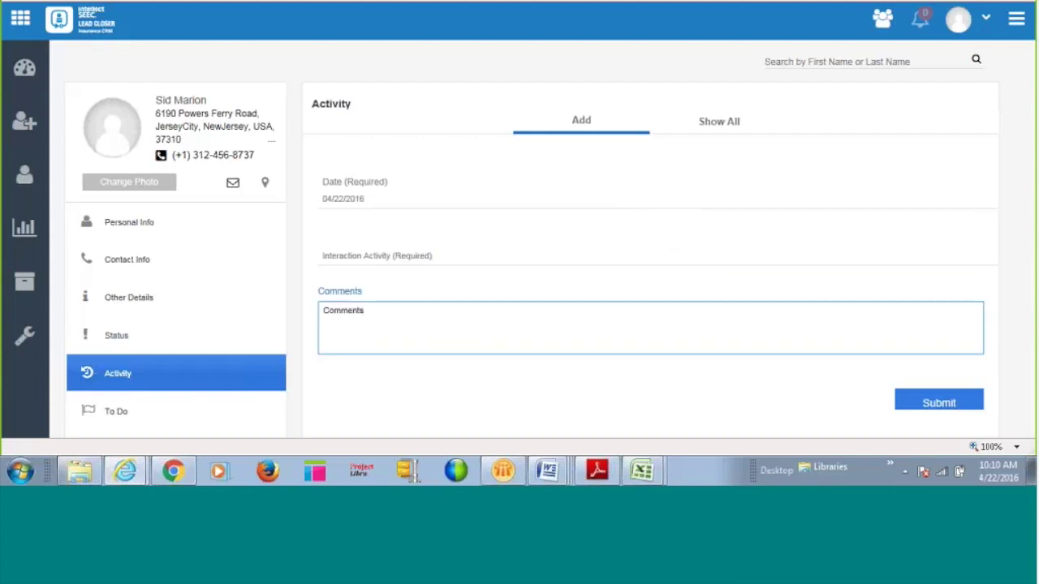
click(555, 240)
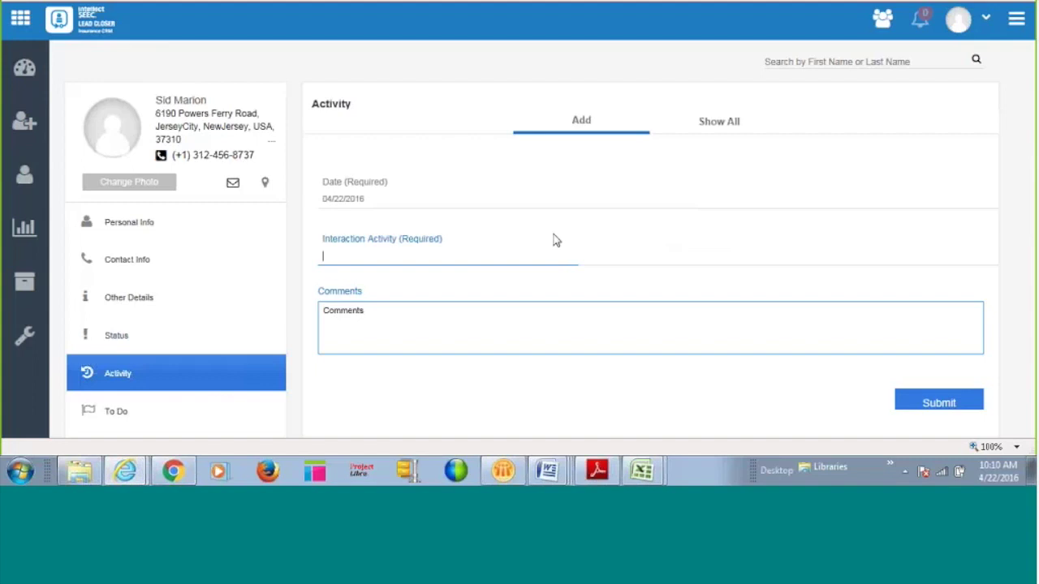
text(I)
text(Do)
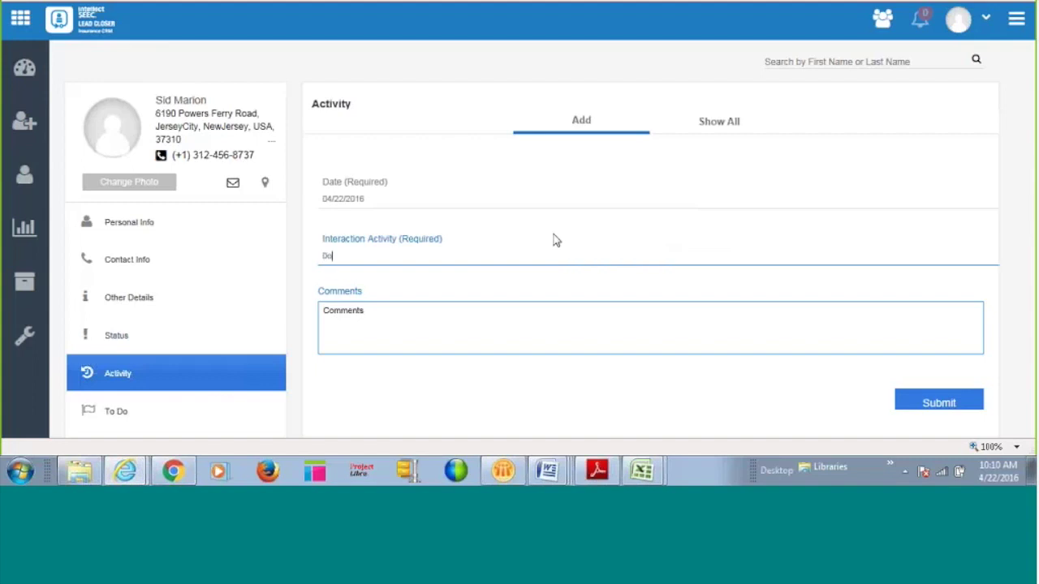
key(BackSpace)
key(BackSpace)
click(939, 406)
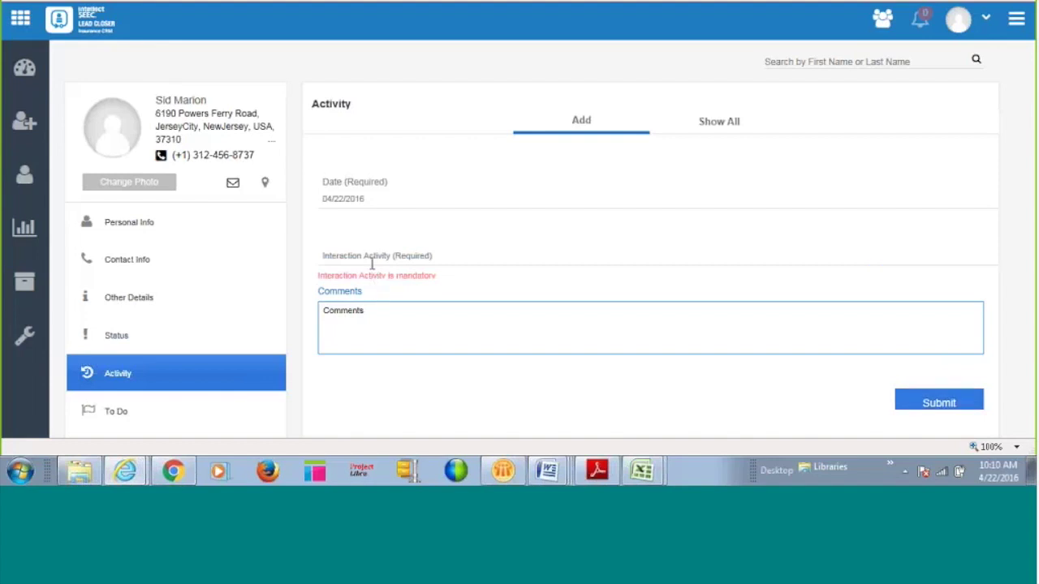
click(373, 258)
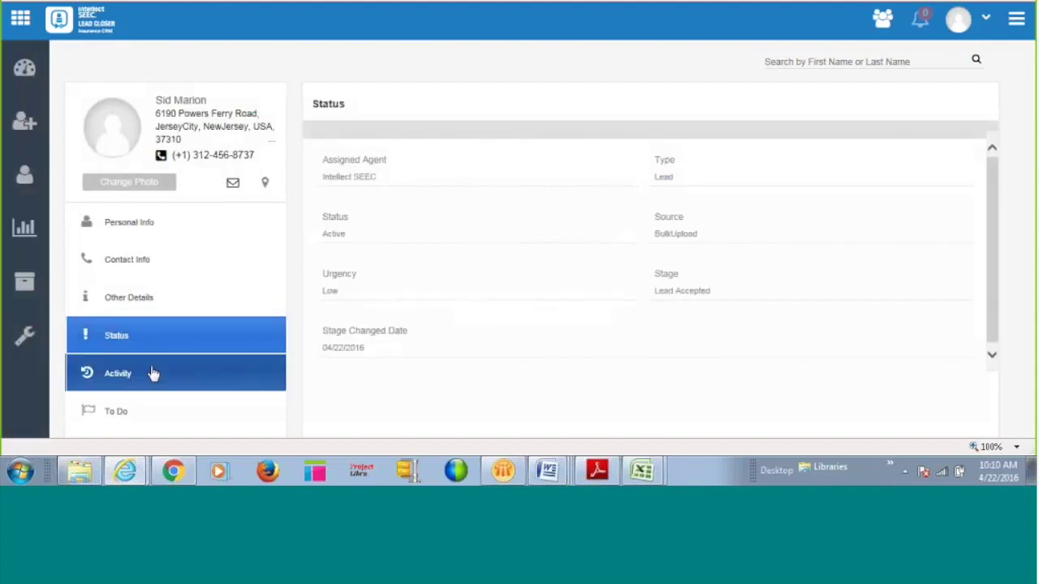
Revisit the lead's Activity section, then return to the dashboard with its sales pipeline charts.
click(153, 373)
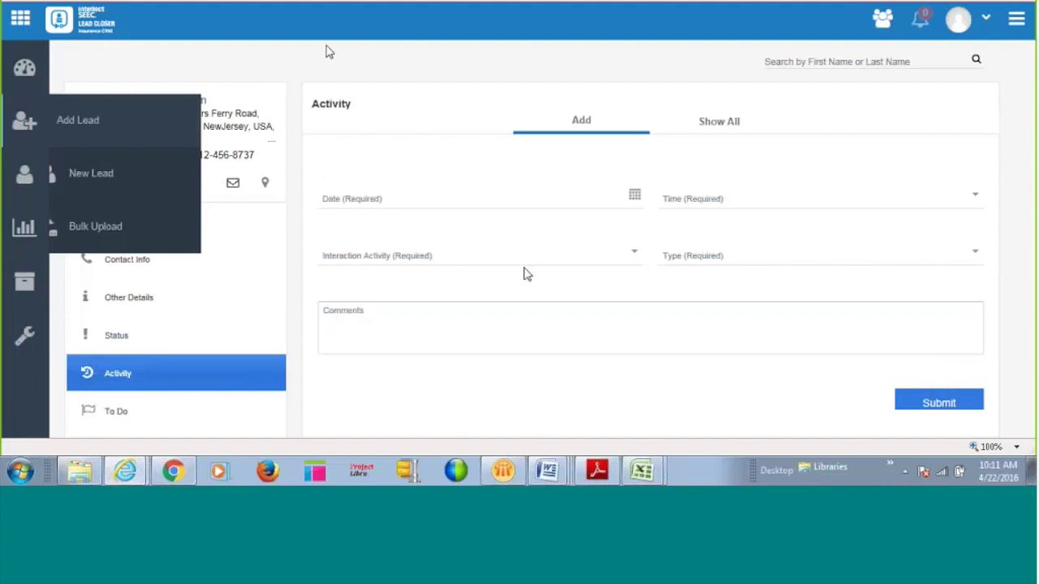
click(26, 68)
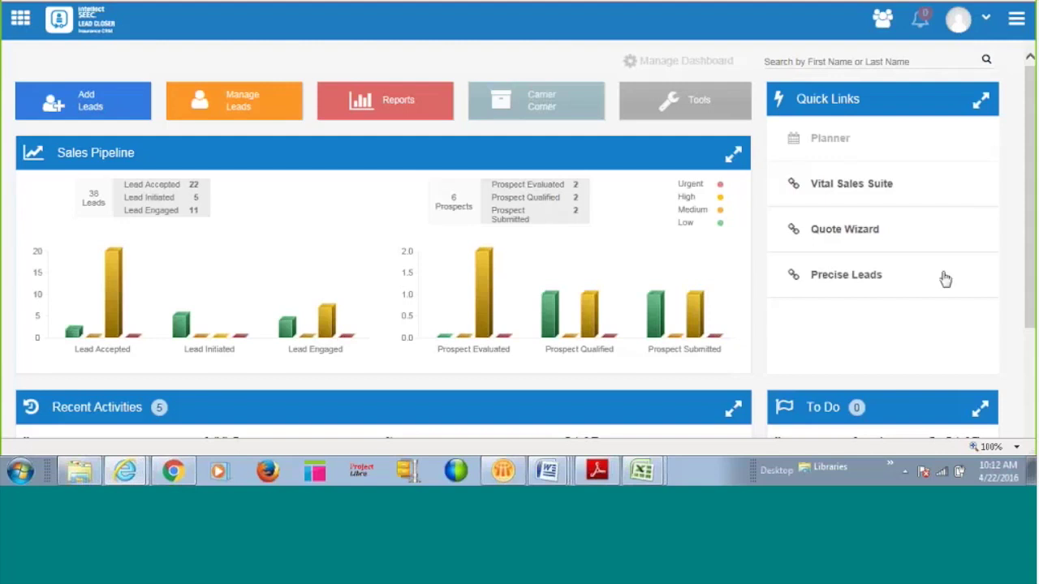
Open the Manage Leads tile to list all 44 leads with no filter.
click(228, 103)
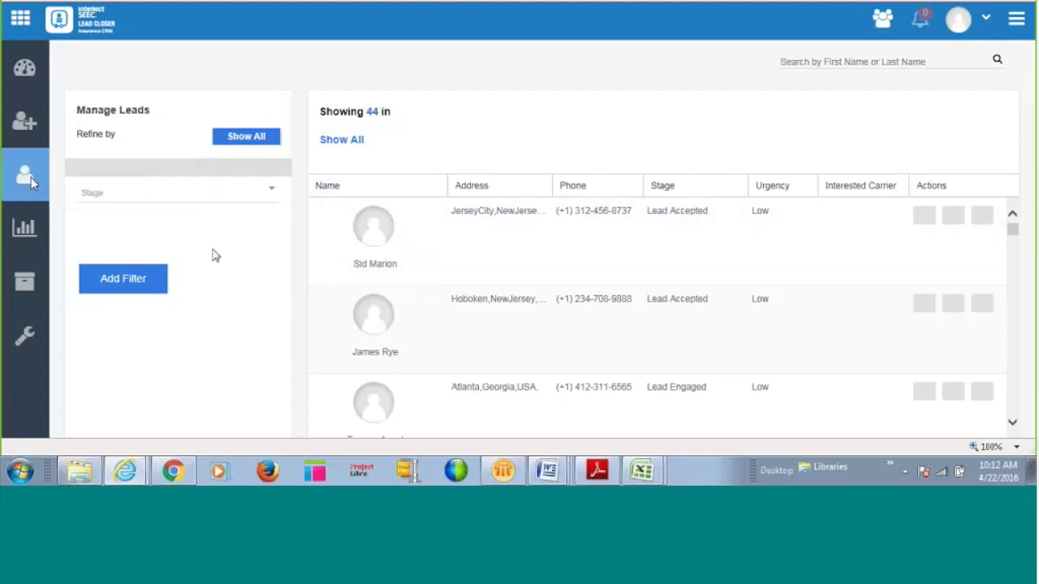
Open the first lead's record from Manage Leads and bring up its Change Photo panel.
click(521, 235)
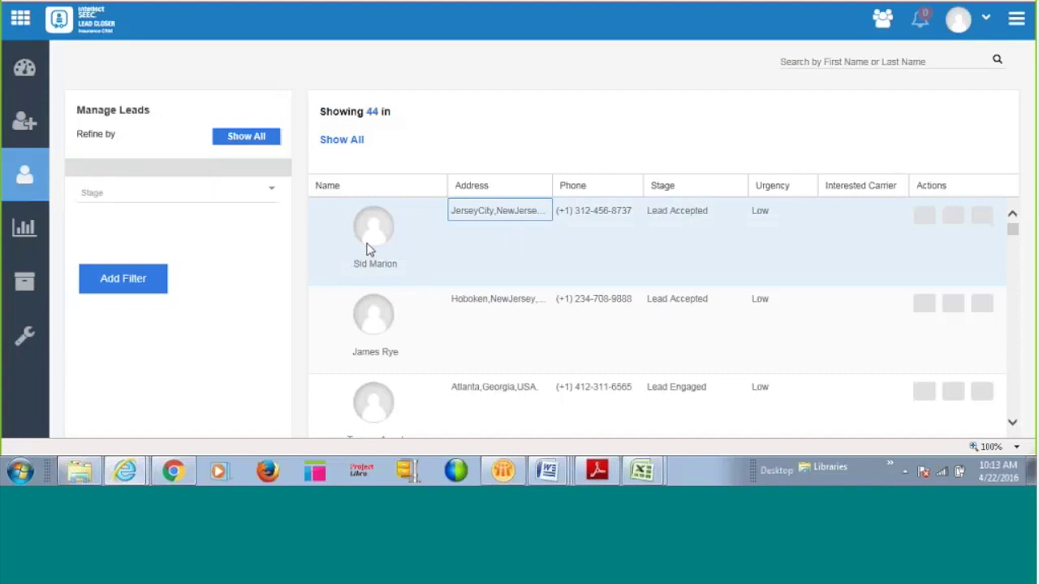
click(367, 250)
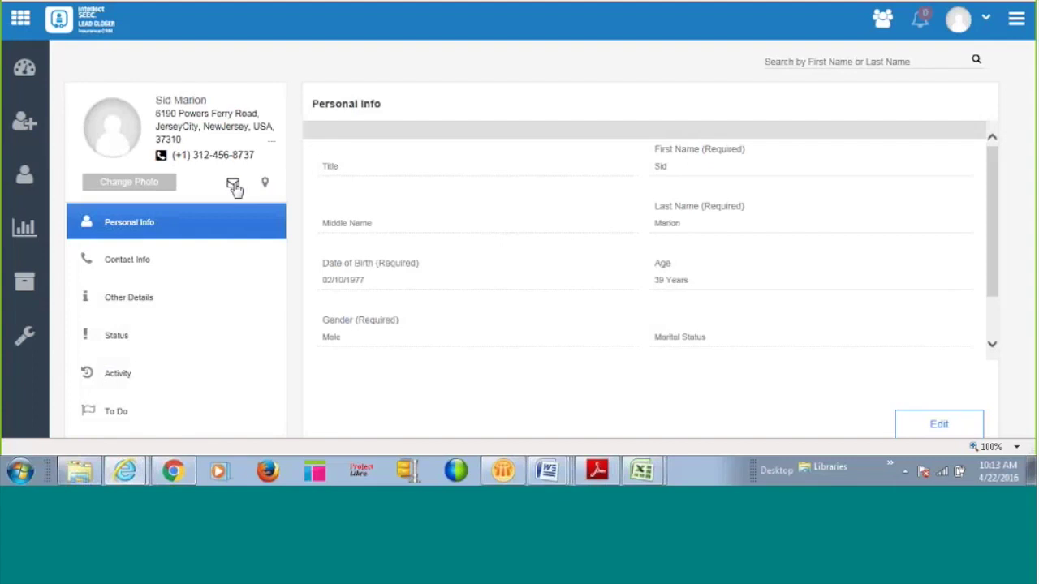
click(152, 187)
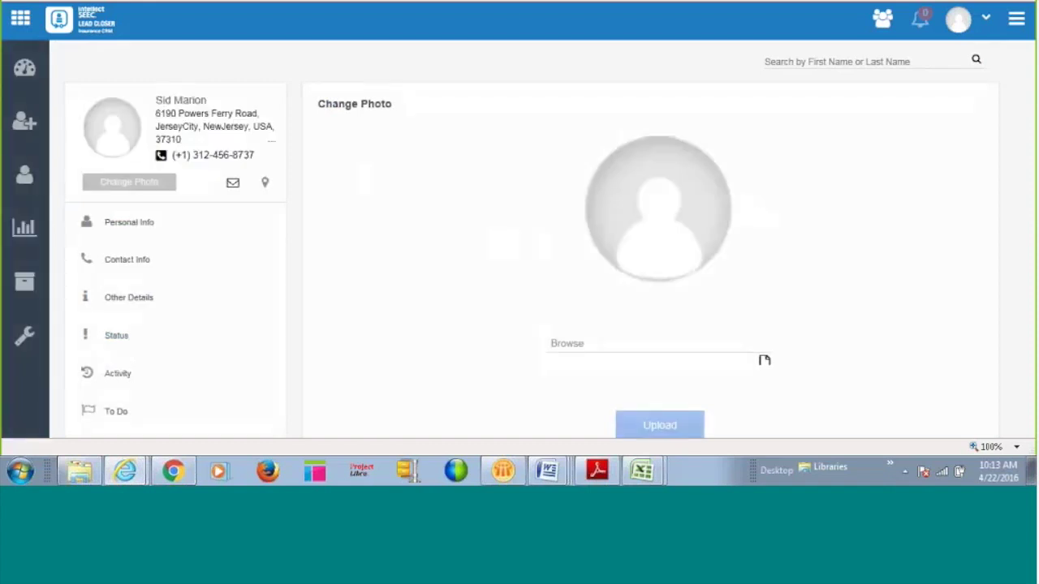
Upload the portrait .jpg from the Pictures library as the lead's profile photo.
click(764, 360)
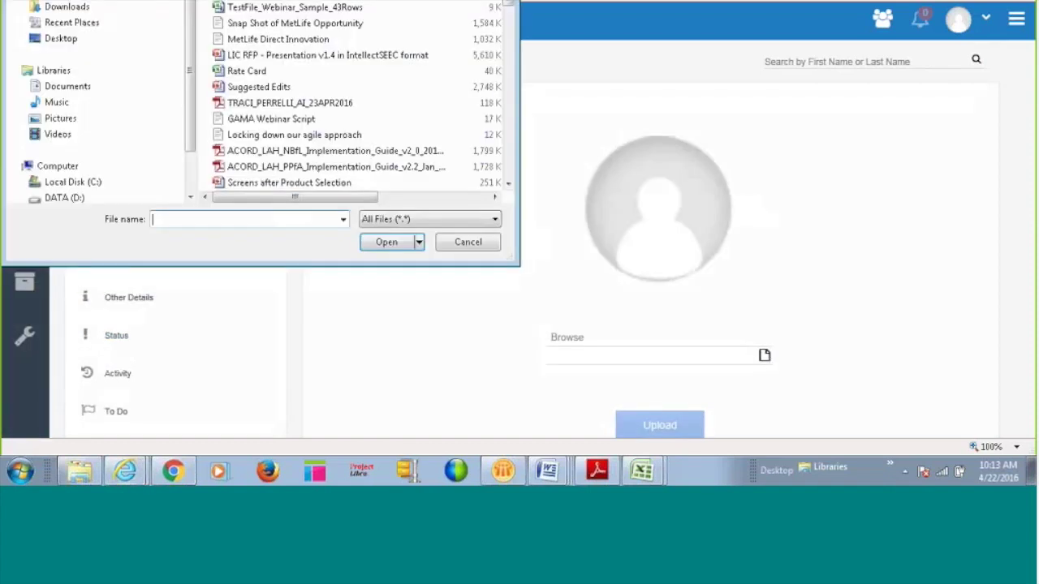
click(60, 118)
double_click(367, 185)
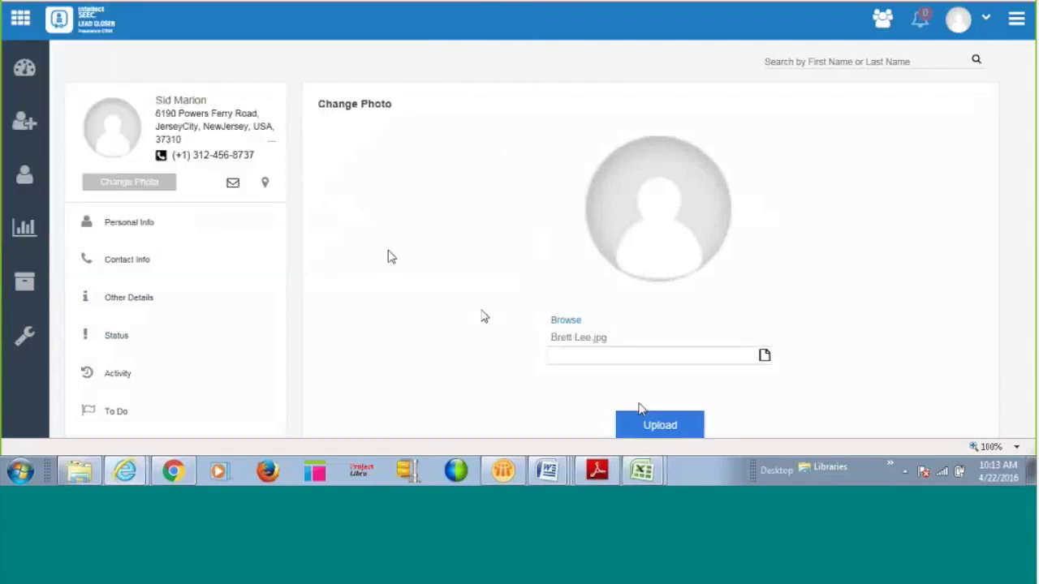
click(665, 426)
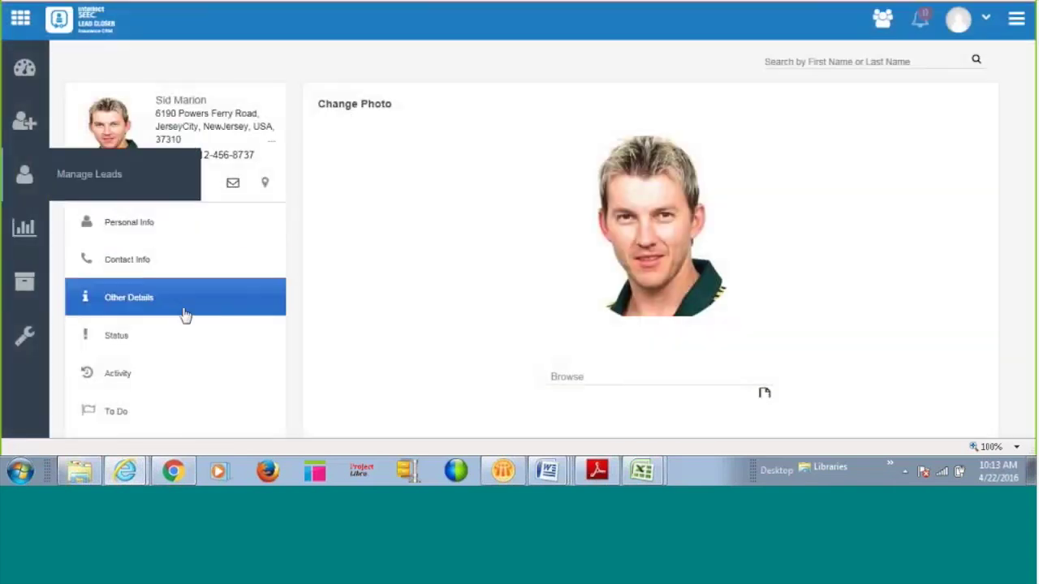
Check the lead's empty To Do list, then return to the dashboard.
click(165, 416)
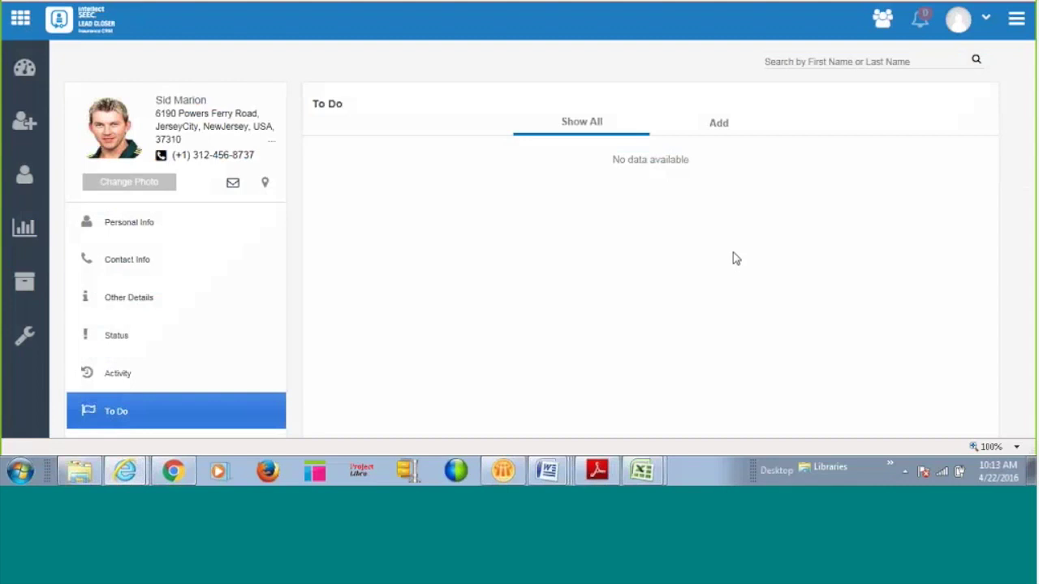
click(18, 71)
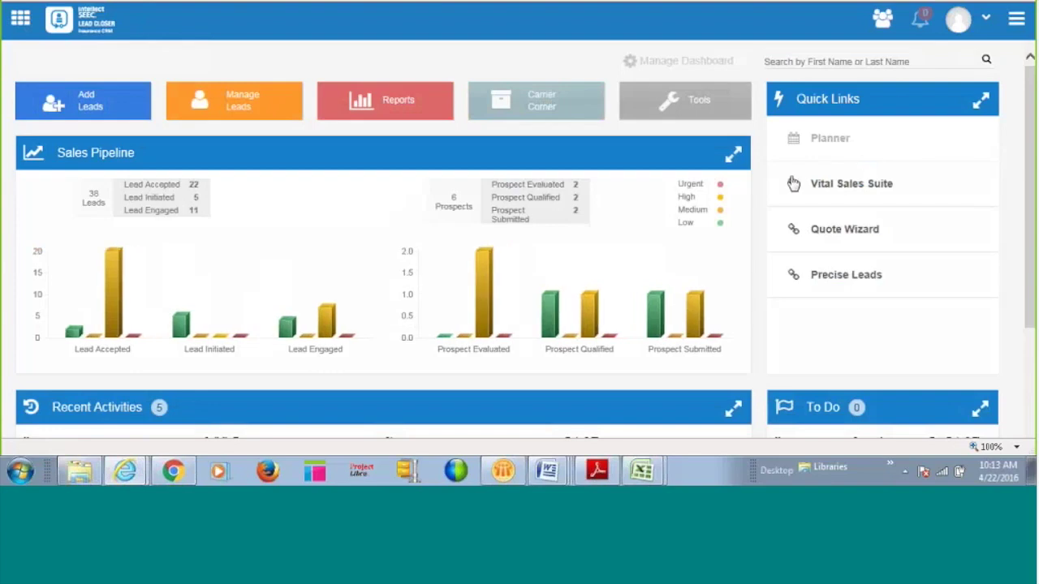
Open the Reports page listing four summary reports with Generate Report actions.
click(373, 100)
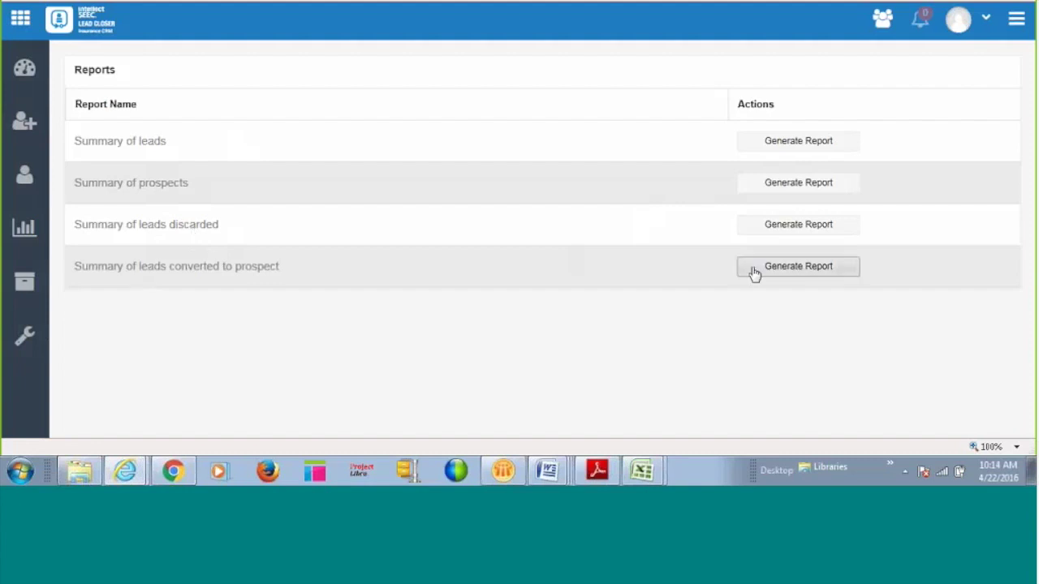
click(794, 146)
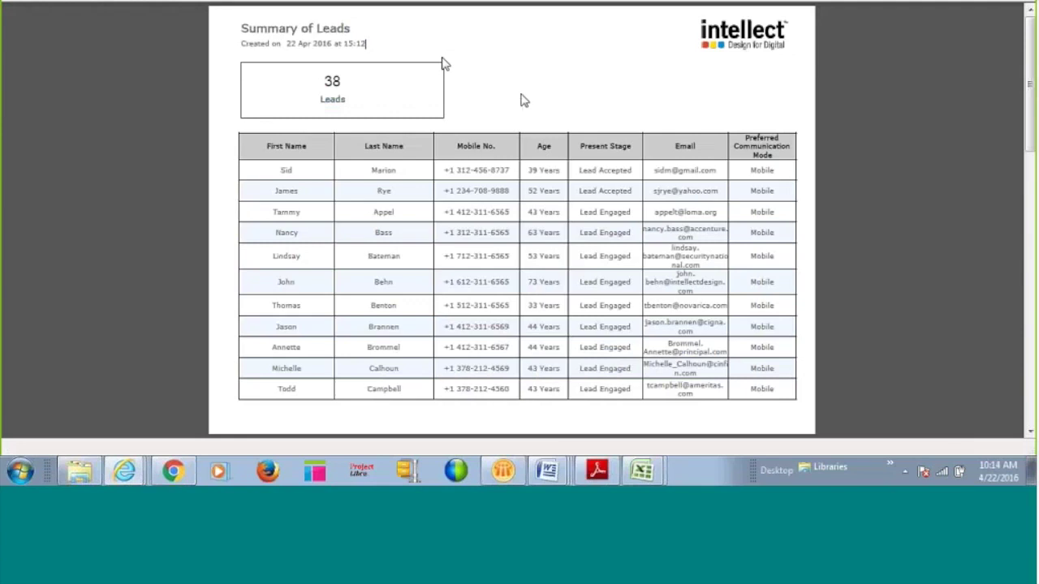
scroll(611, 87, down, 2)
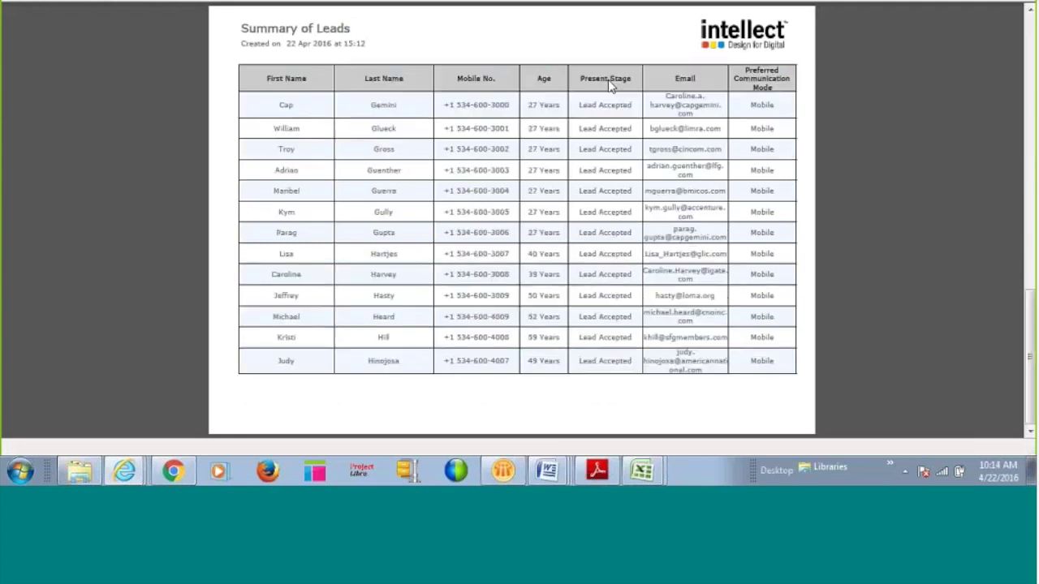
scroll(611, 87, up, 2)
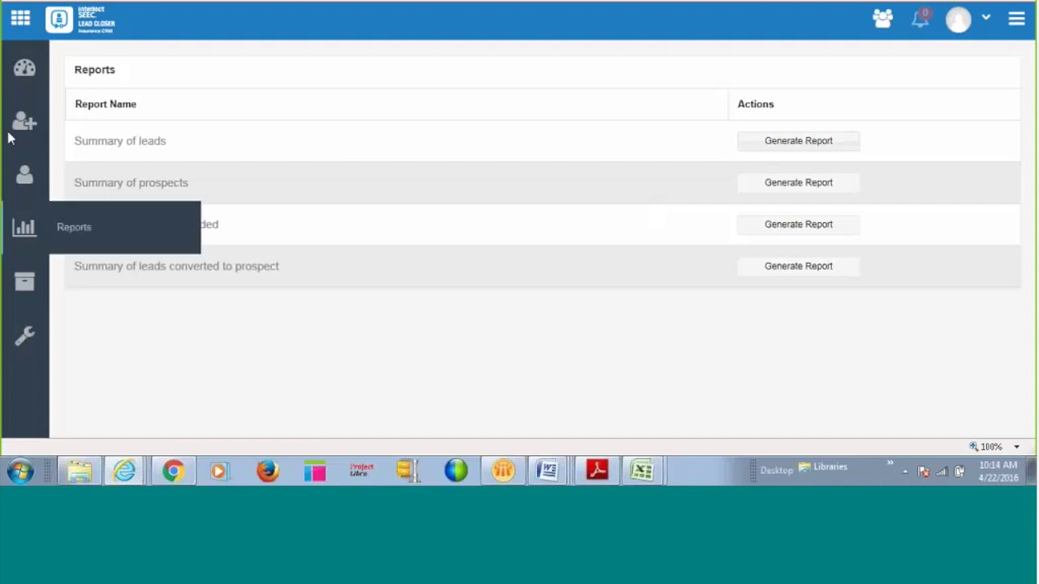
Return to the dashboard and open the Vital Sales Suite quick link.
click(25, 67)
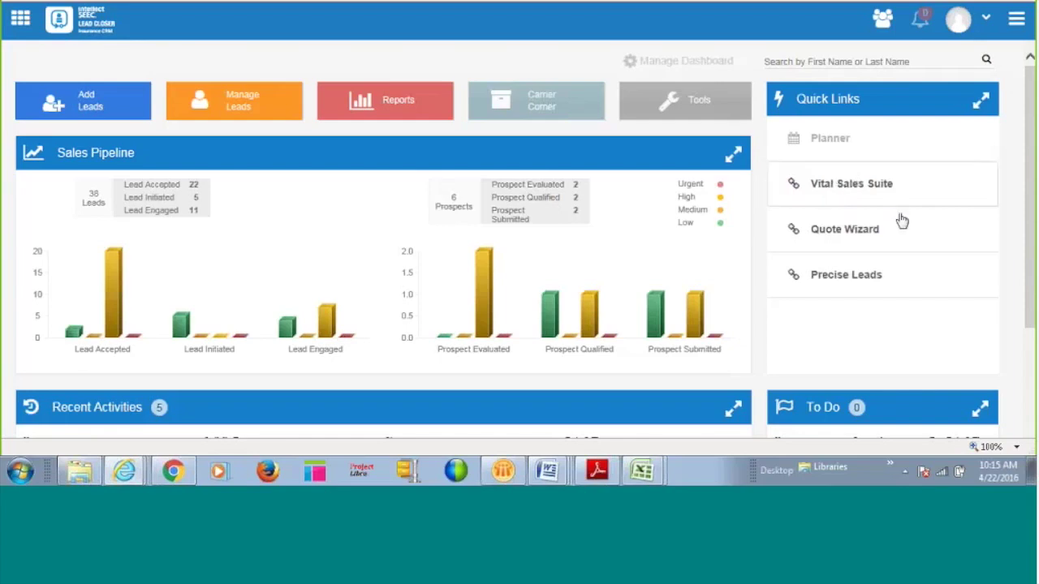
click(835, 185)
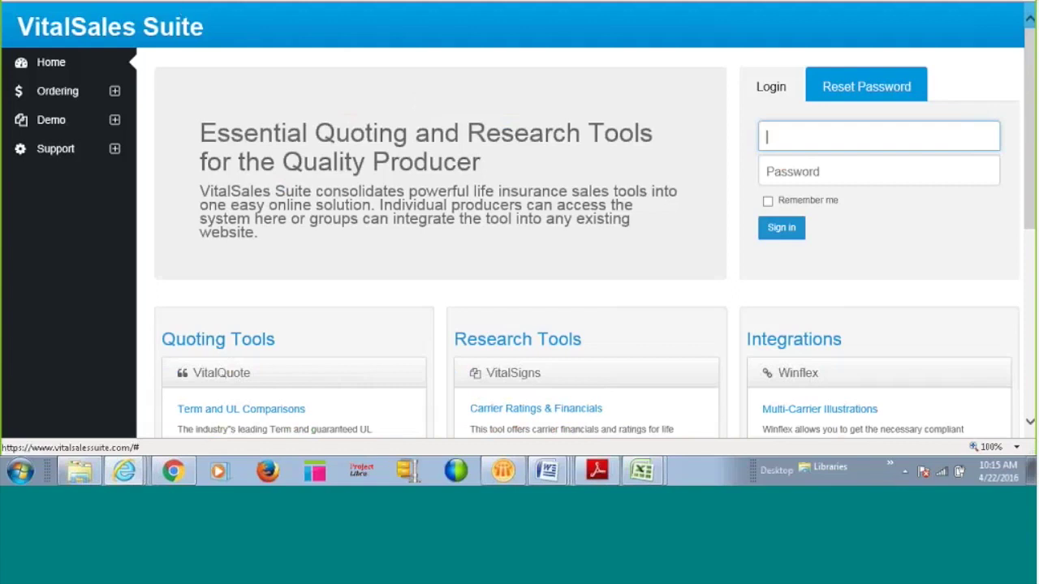
Go back from the VitalSales Suite login page to the Lead Closer dashboard.
key(alt+Left)
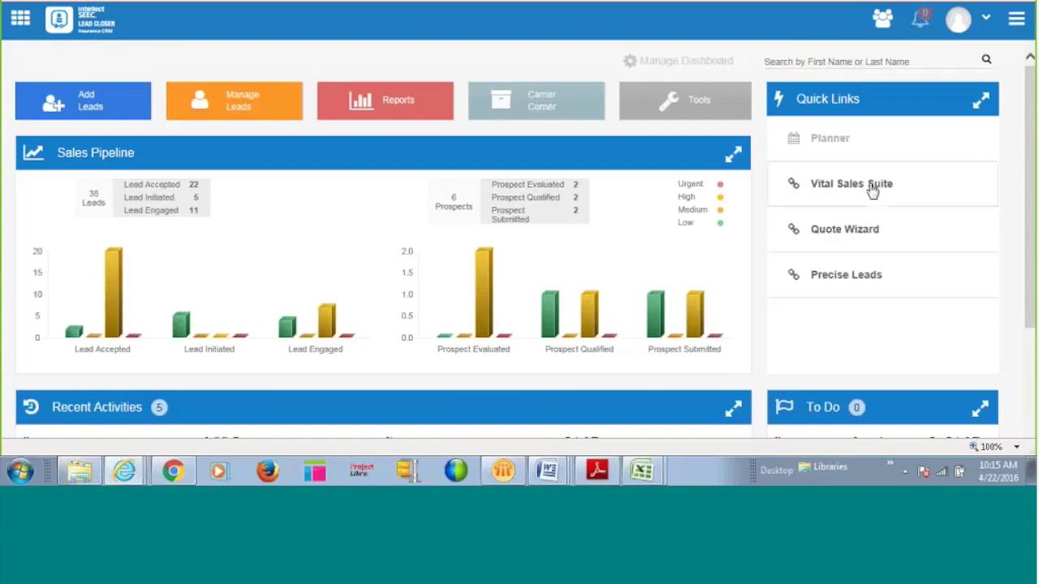
Look over the dashboard's Recent Activities, then open the apps side panel.
scroll(868, 211, down, 2)
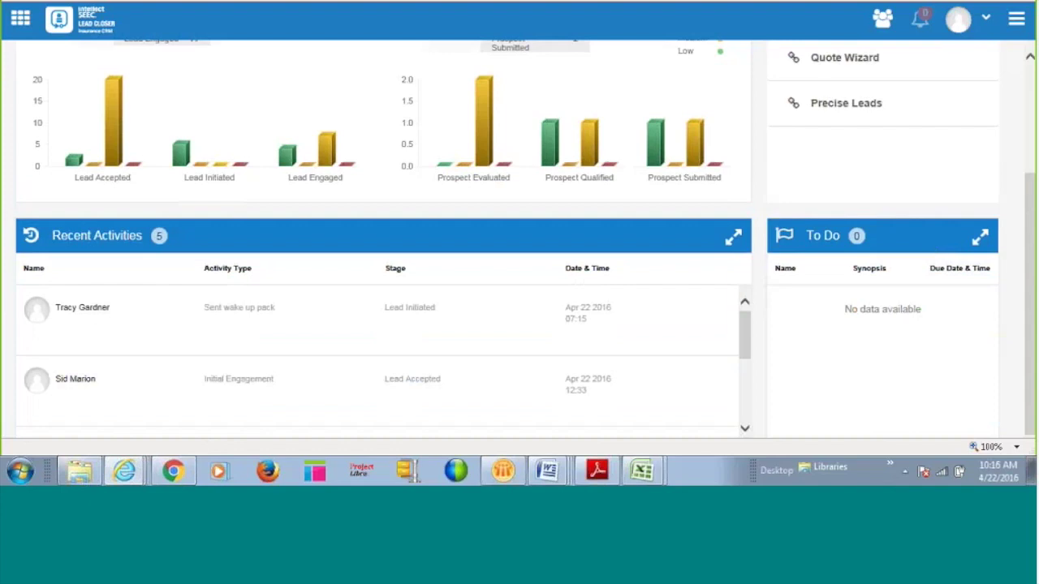
scroll(915, 396, up, 5)
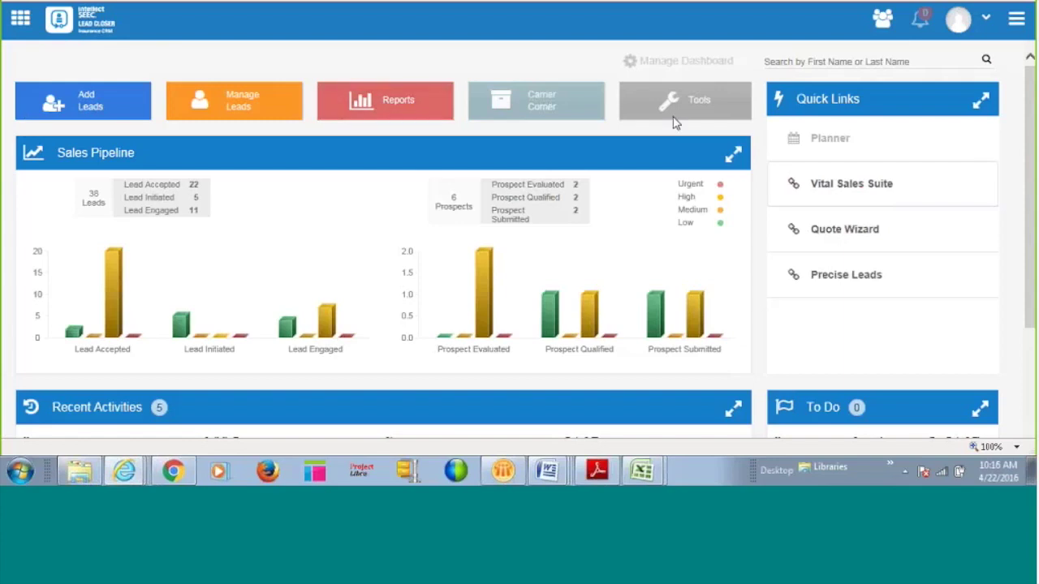
click(19, 20)
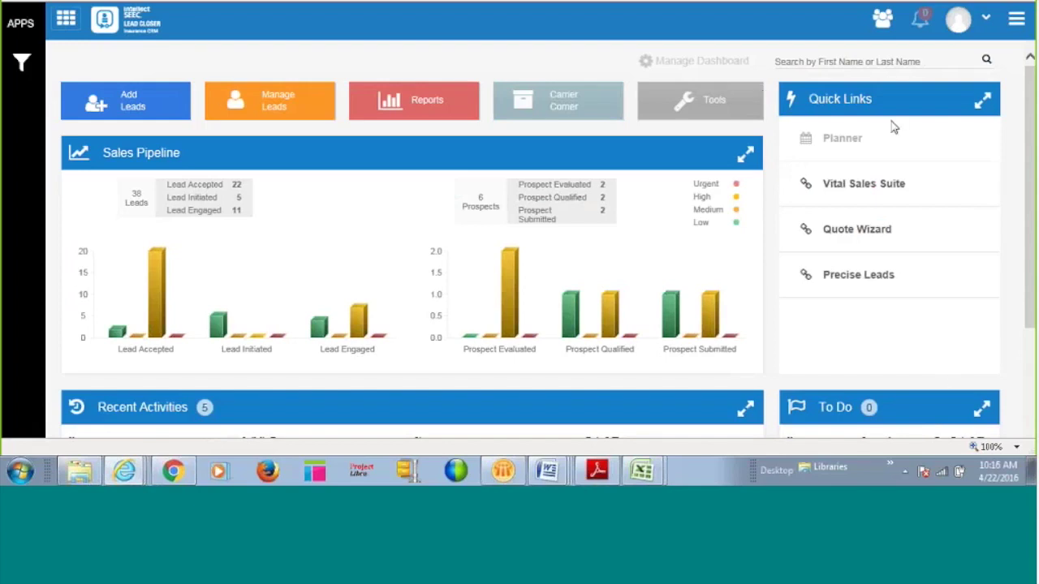
Open Tenant Admin settings from the top-right menu to view the tenant's general information.
click(1016, 20)
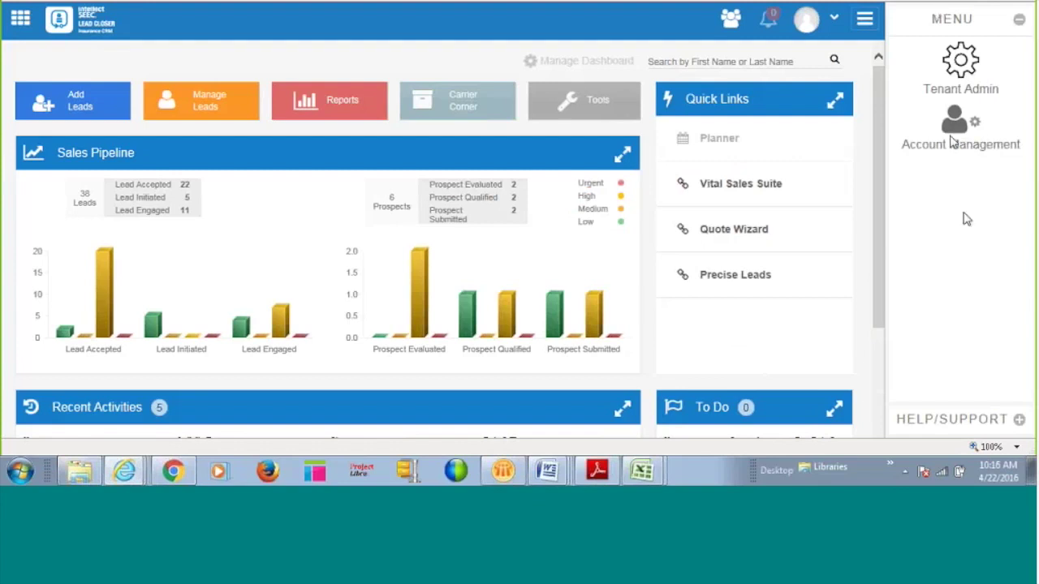
click(960, 75)
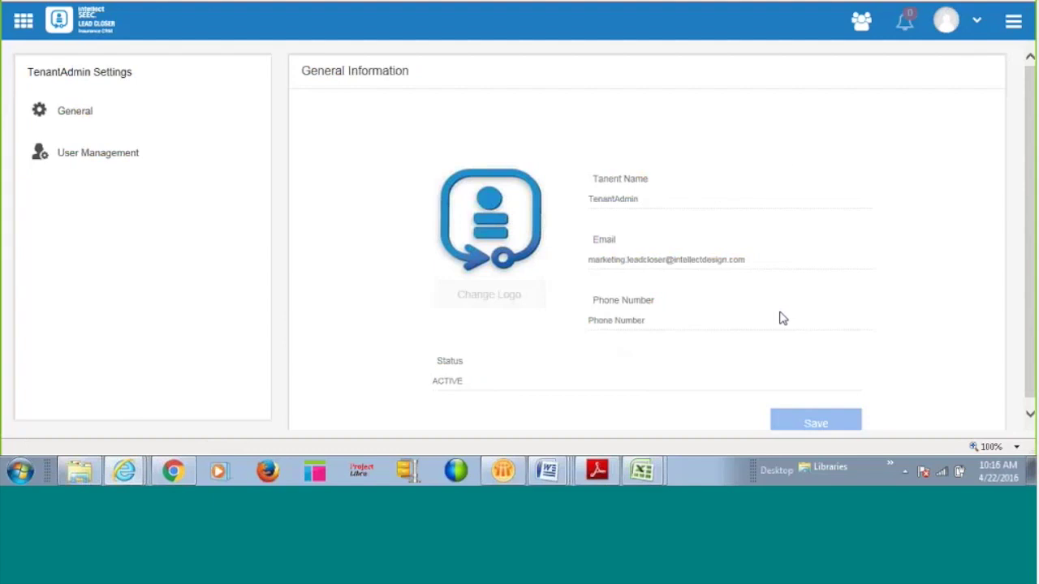
View the tenant's General information, then use the apps panel to reach Preferences' Invite Your Colleague form.
click(202, 131)
click(23, 23)
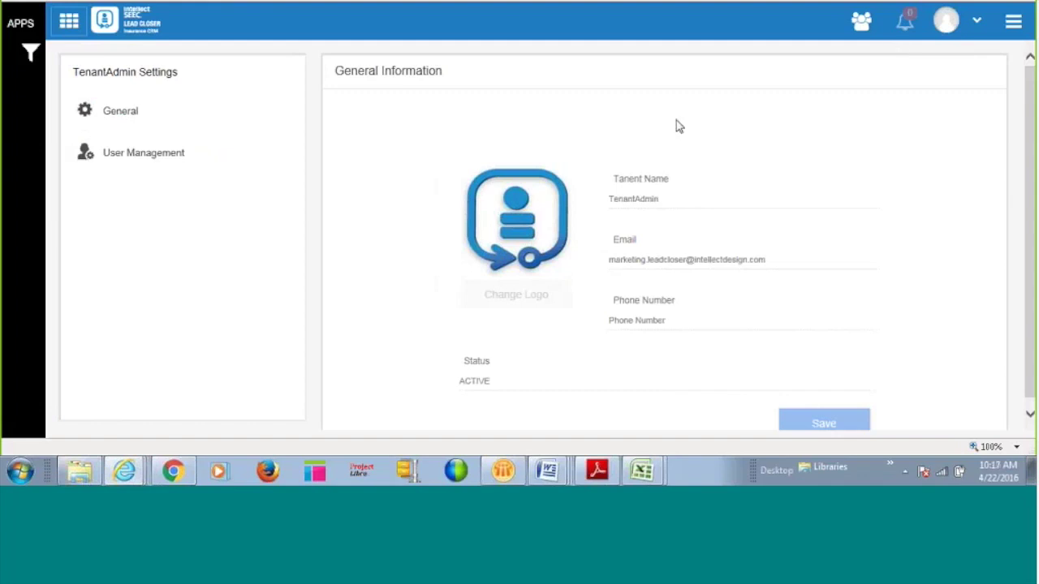
click(861, 24)
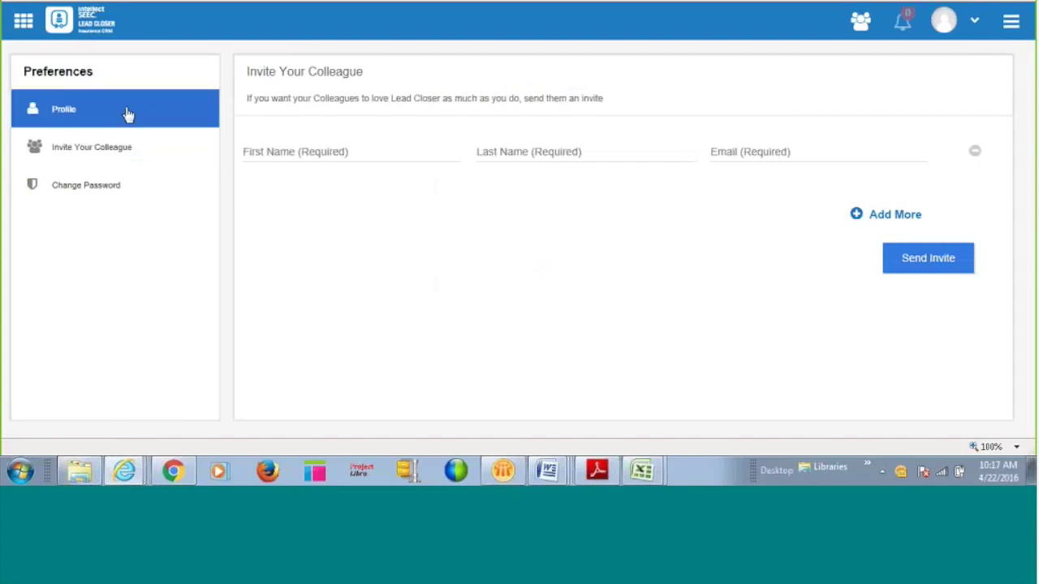
Choose Profile in the Preferences menu to see the user's account information.
click(65, 118)
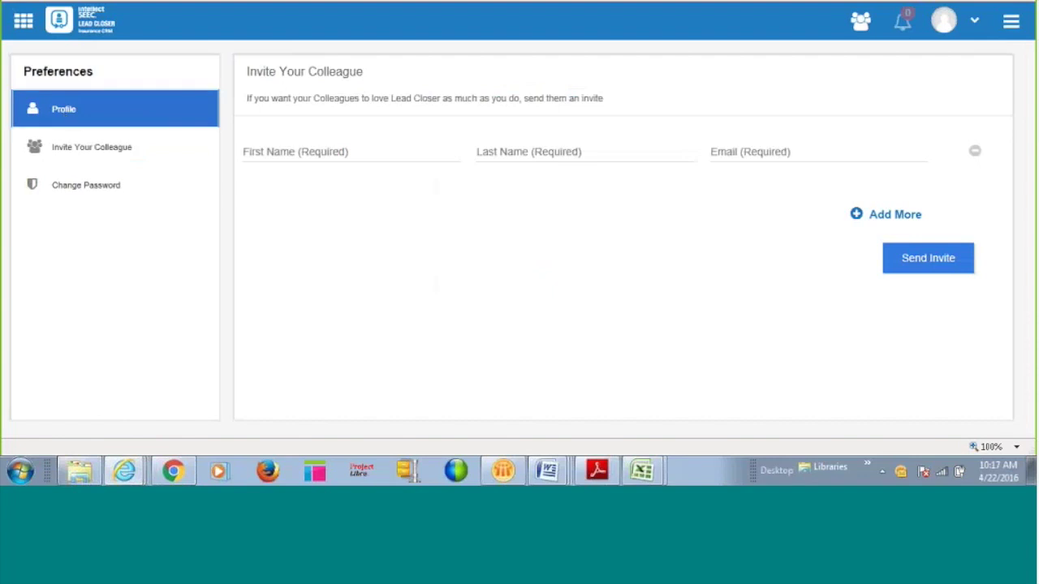